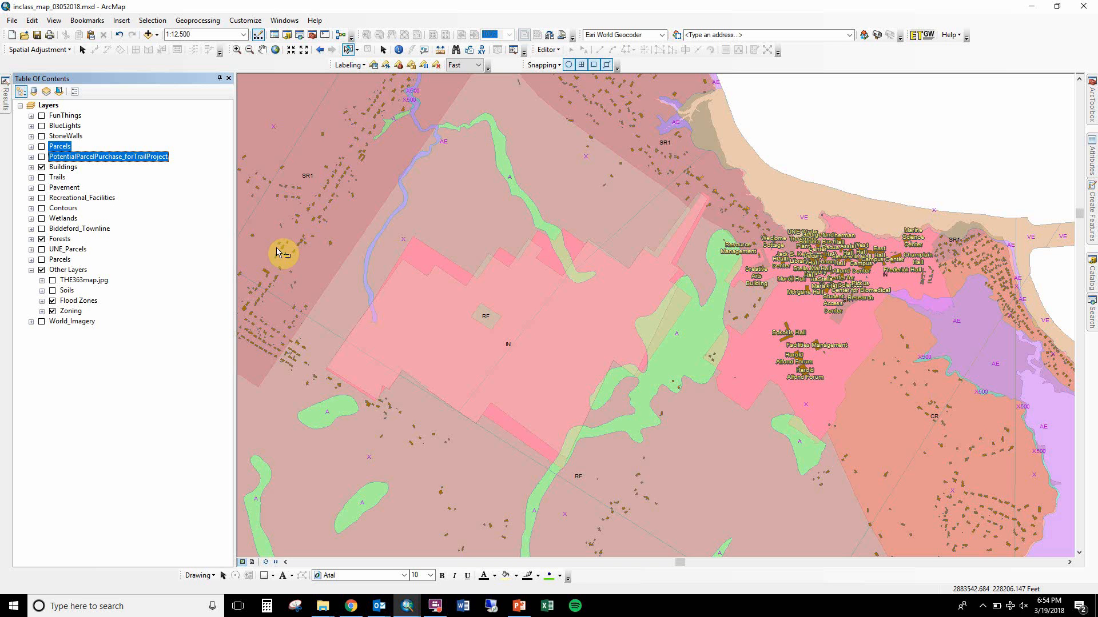
Copy the Road Centerlines layer from the Pathways & Sidewalks subgroup of the Pavement group
{"action": "left_click", "coordinate": [125, 178]}
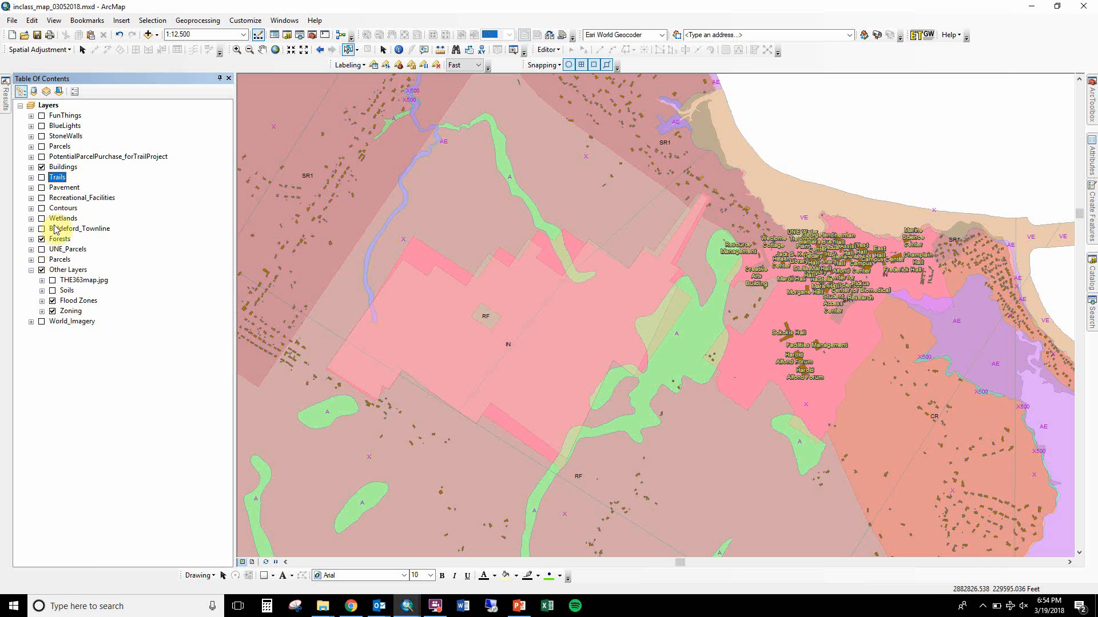
{"action": "left_click", "coordinate": [31, 188]}
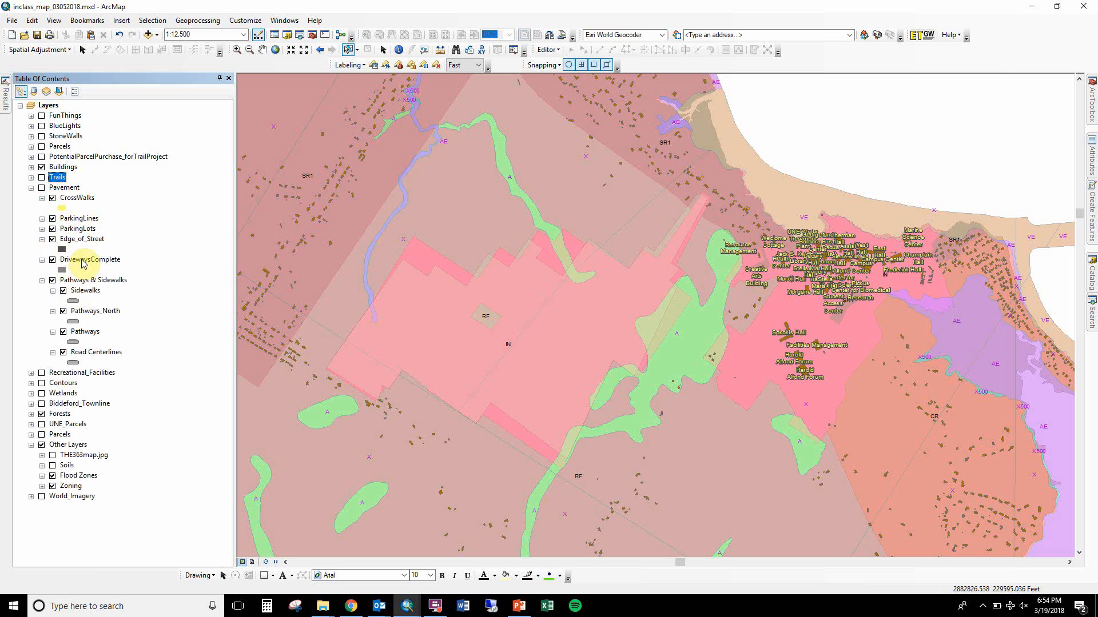
{"action": "left_click", "coordinate": [90, 352]}
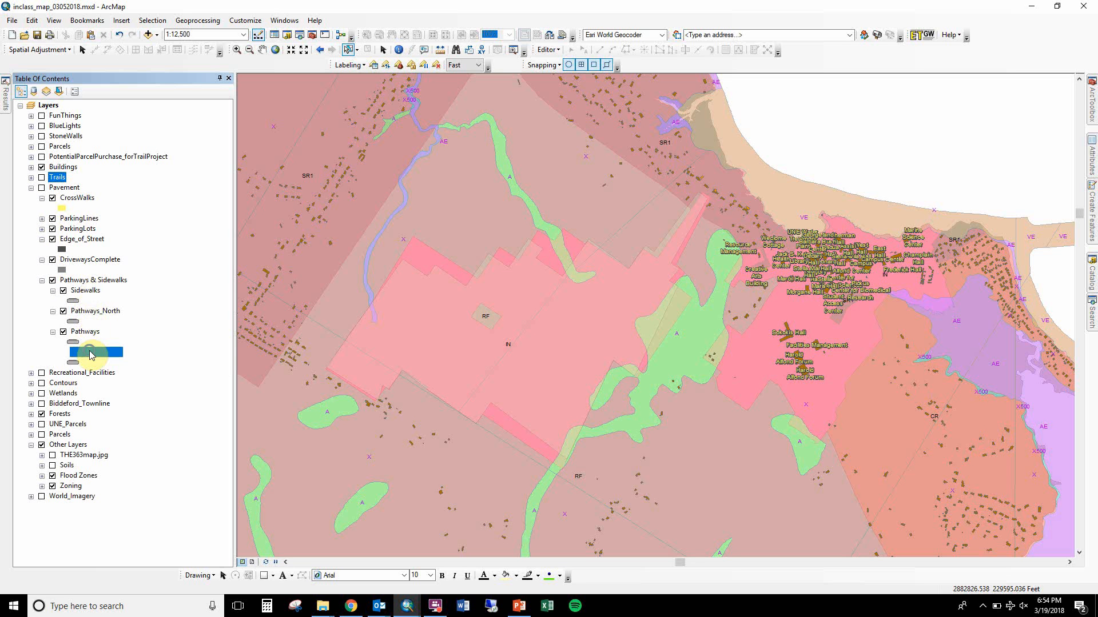
{"action": "right_click", "coordinate": [90, 353]}
{"action": "left_click", "coordinate": [132, 114]}
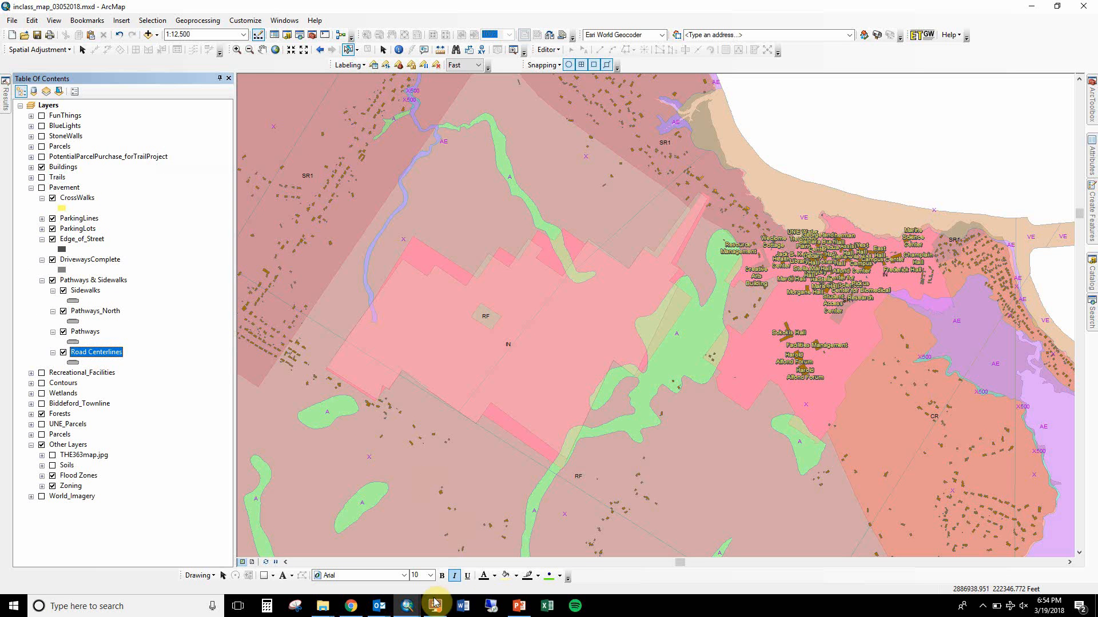
Switch to the Untitled ArcMap window and paste the copied Road Centerlines layer into its Layers data frame
{"action": "left_click", "coordinate": [407, 605]}
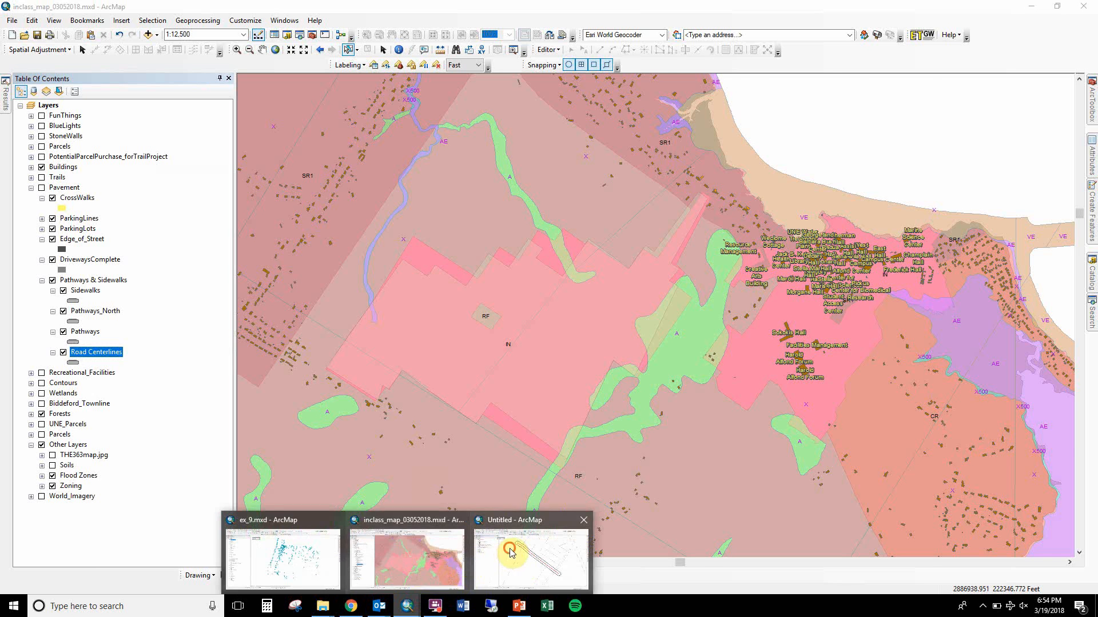
{"action": "left_click", "coordinate": [510, 552]}
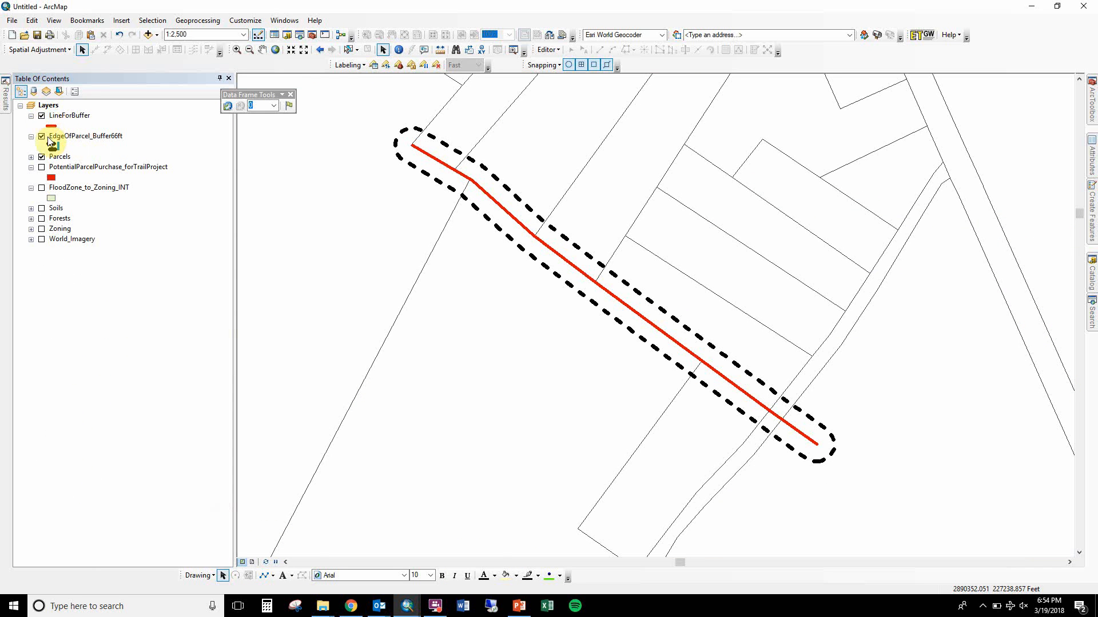
{"action": "right_click", "coordinate": [45, 105]}
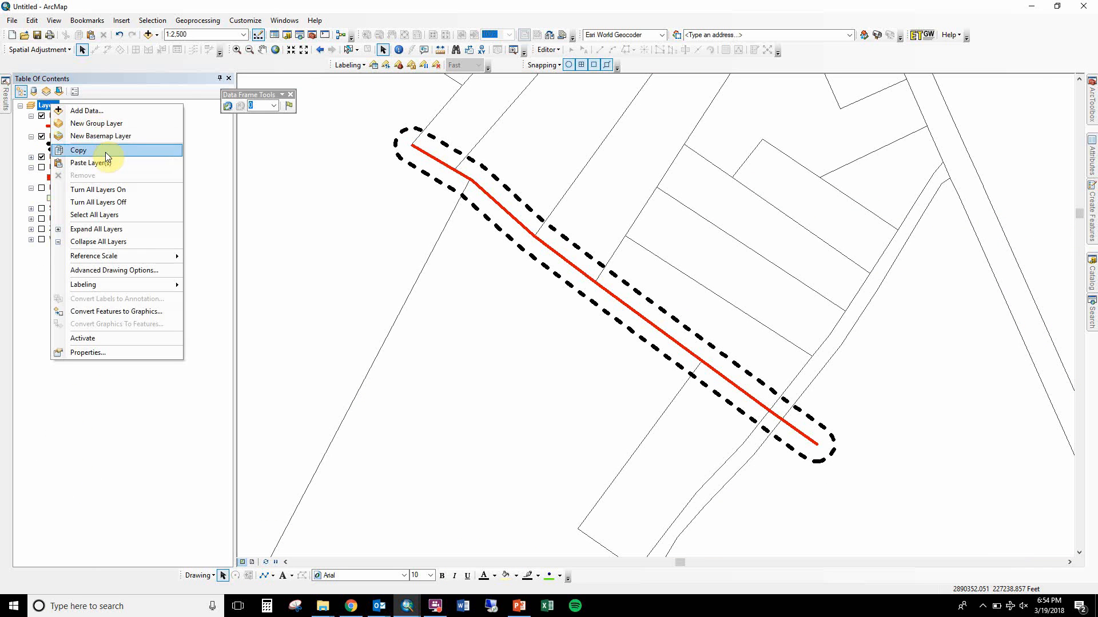
{"action": "left_click", "coordinate": [107, 162]}
Open the Buffer geoprocessing tool and set Road Centerlines as its input features
{"action": "left_click_drag", "start_coordinate": [853, 172], "coordinate": [477, 332]}
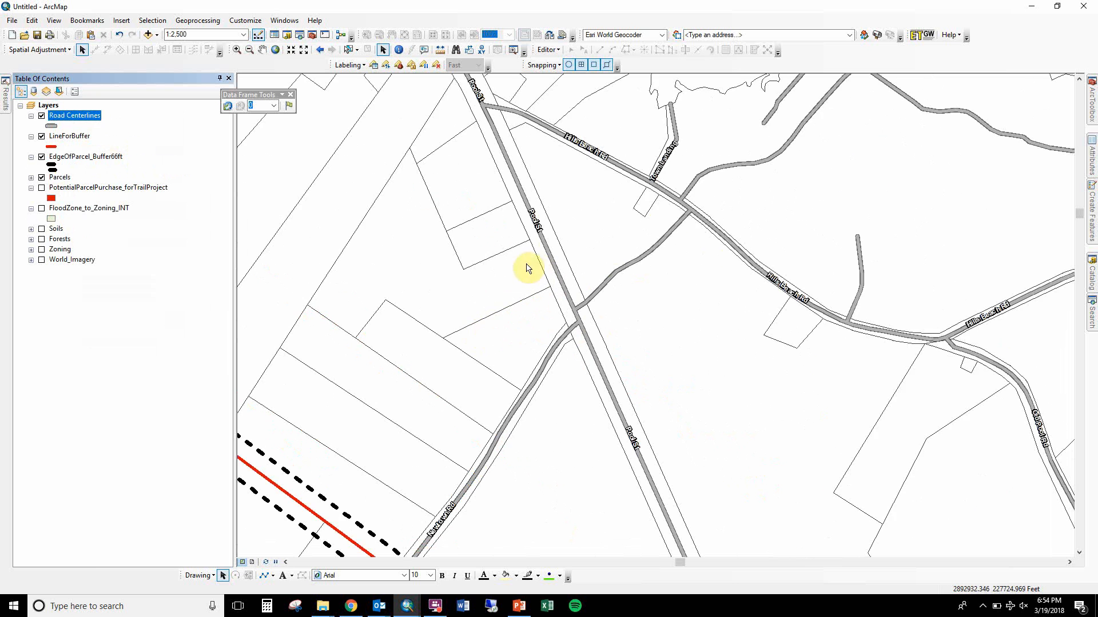
{"action": "scroll", "coordinate": [563, 229], "scroll_direction": "up", "scroll_amount": 4}
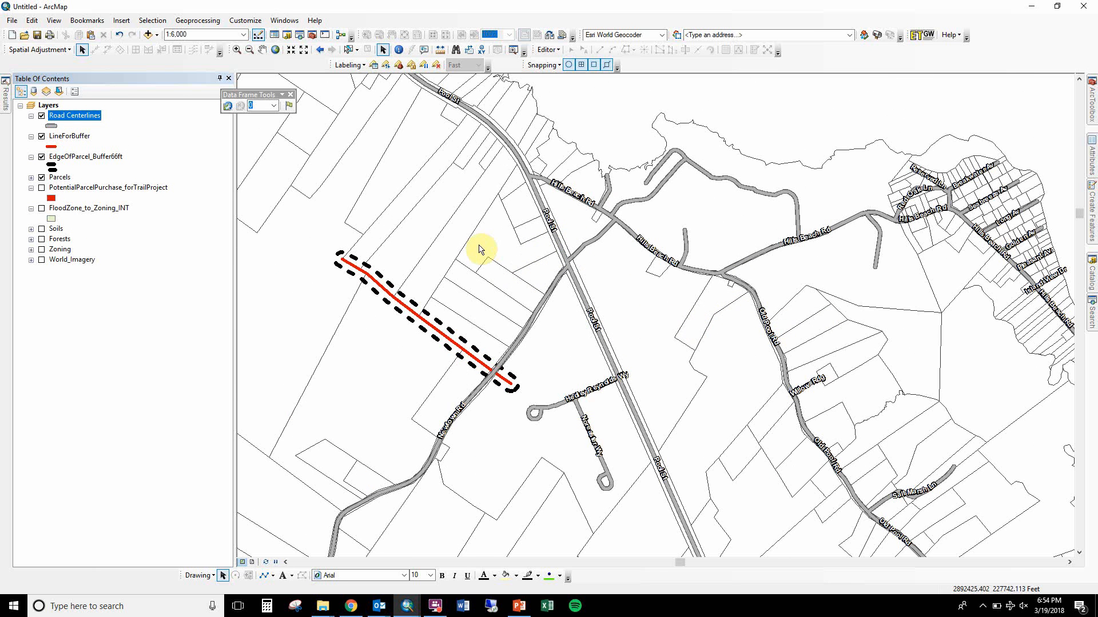
{"action": "left_click", "coordinate": [200, 21]}
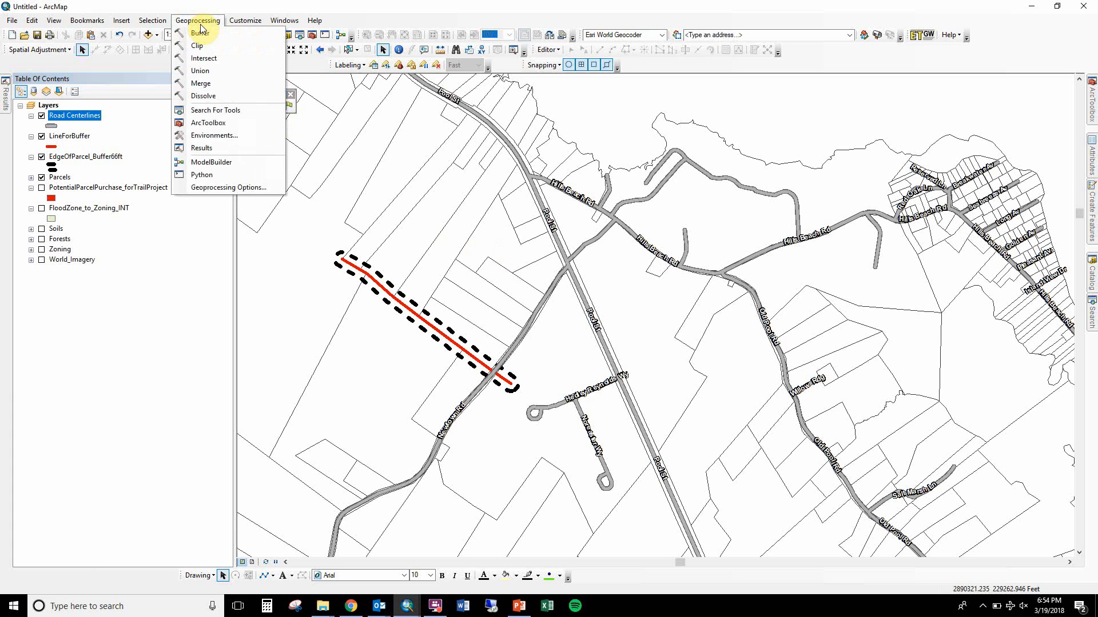
{"action": "left_click", "coordinate": [200, 34]}
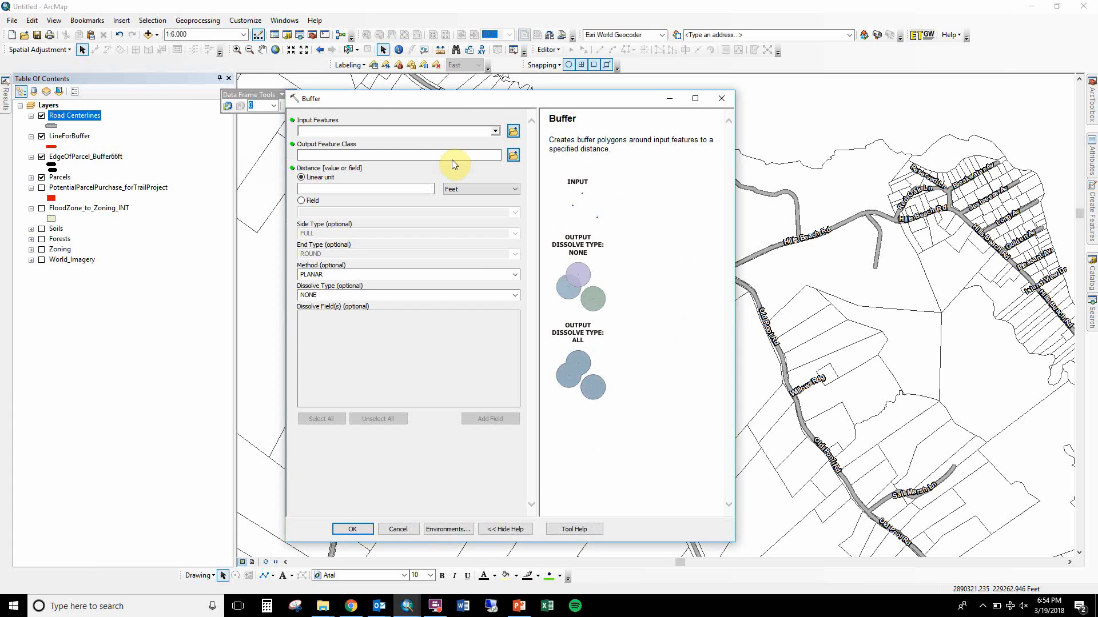
{"action": "left_click_drag", "start_coordinate": [87, 120], "coordinate": [369, 133]}
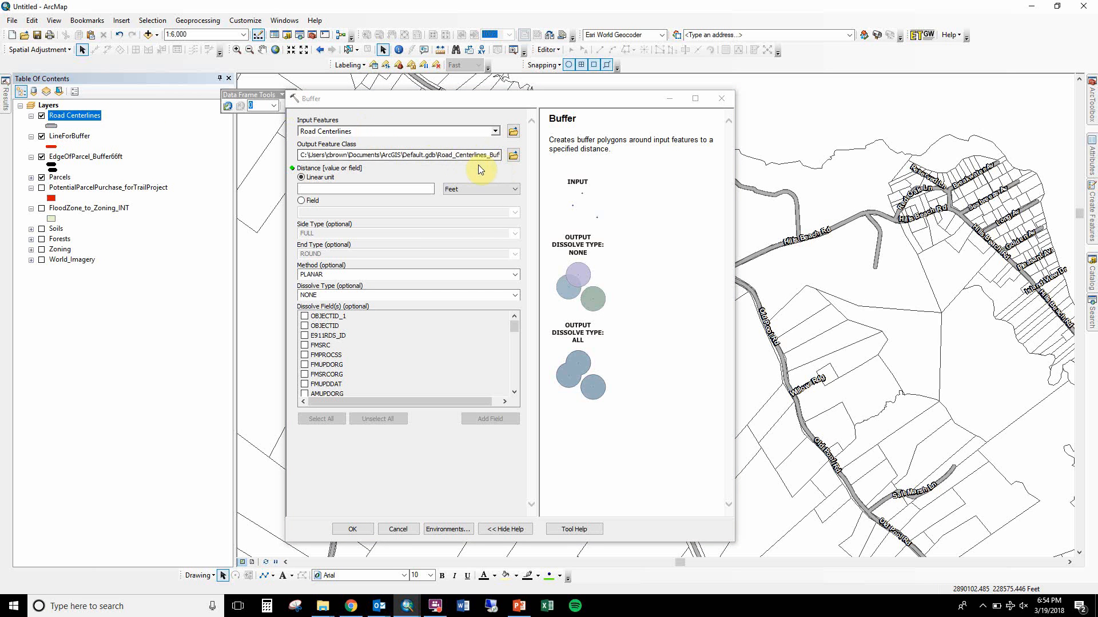
{"action": "left_click", "coordinate": [514, 155]}
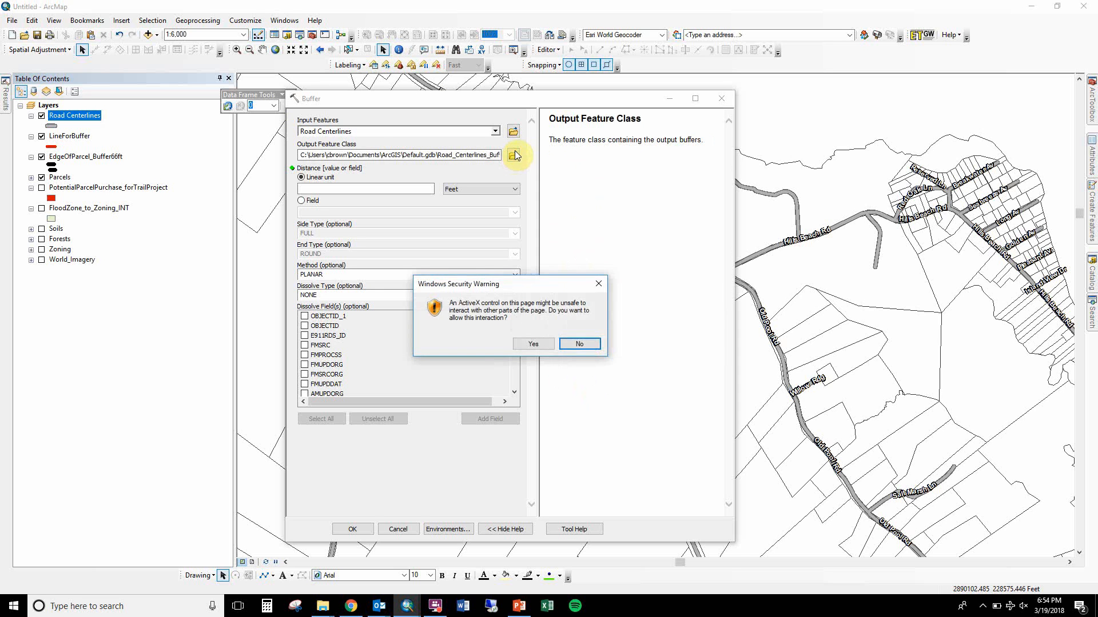
{"action": "left_click", "coordinate": [537, 344]}
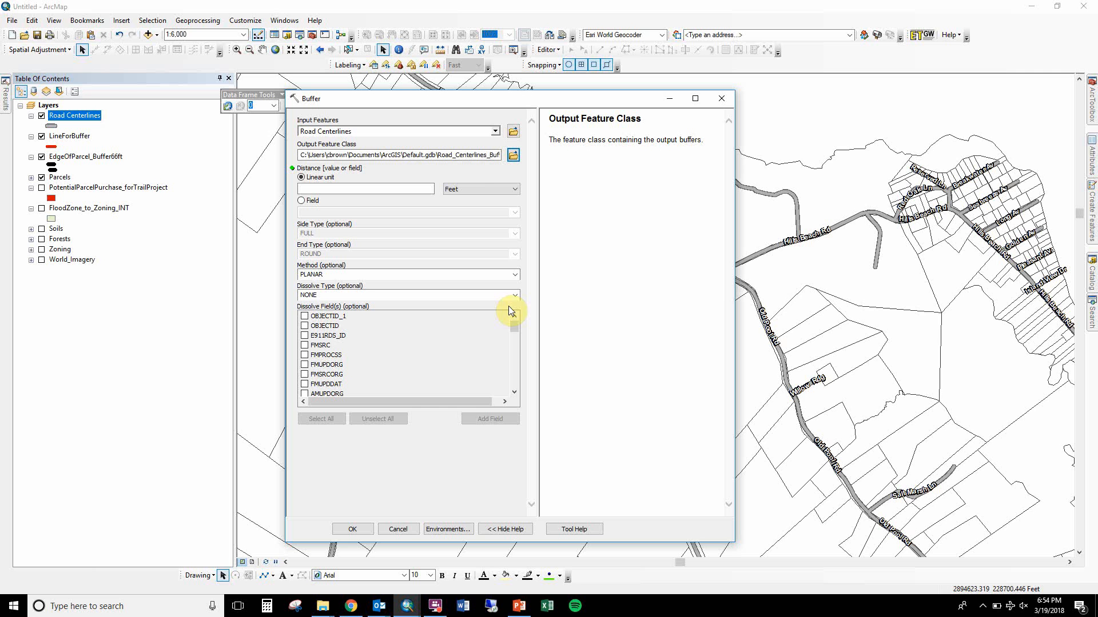
{"action": "left_click", "coordinate": [435, 607]}
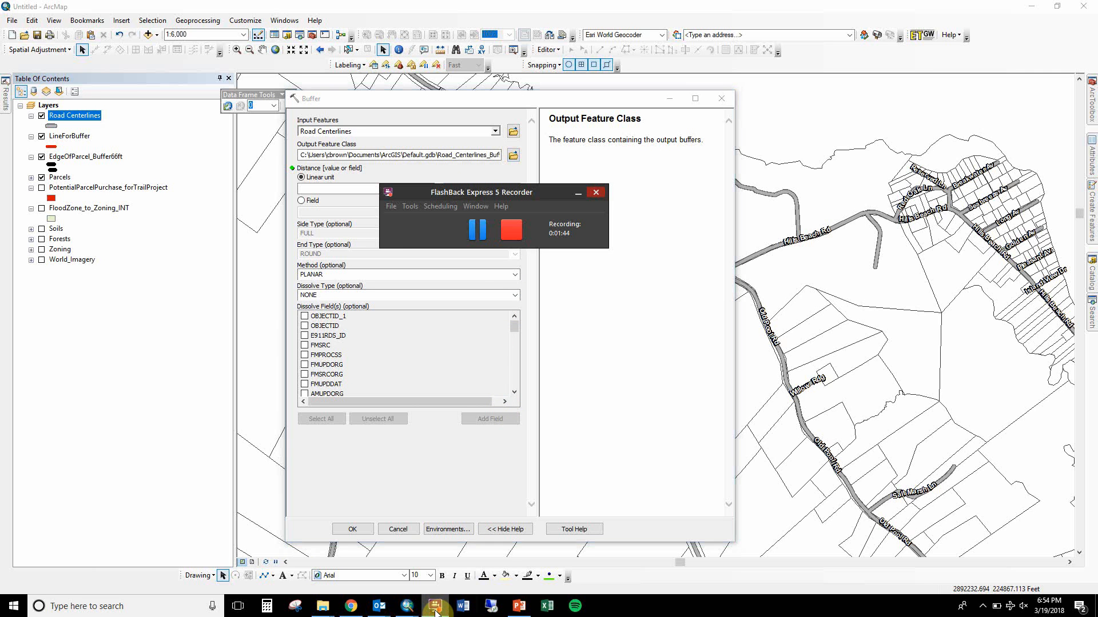
{"action": "left_click", "coordinate": [626, 302]}
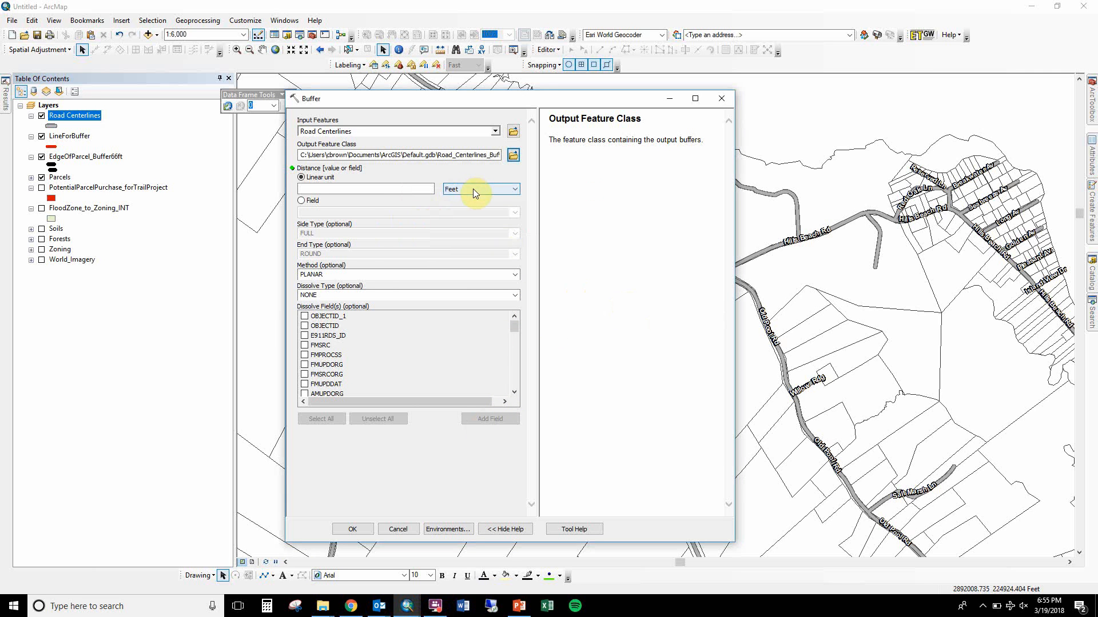
Run a 15-foot buffer with dissolve type NONE, saving the output in GP_inclass as Centerline_Buffer15ft_NoDissolve
{"action": "left_click", "coordinate": [427, 190]}
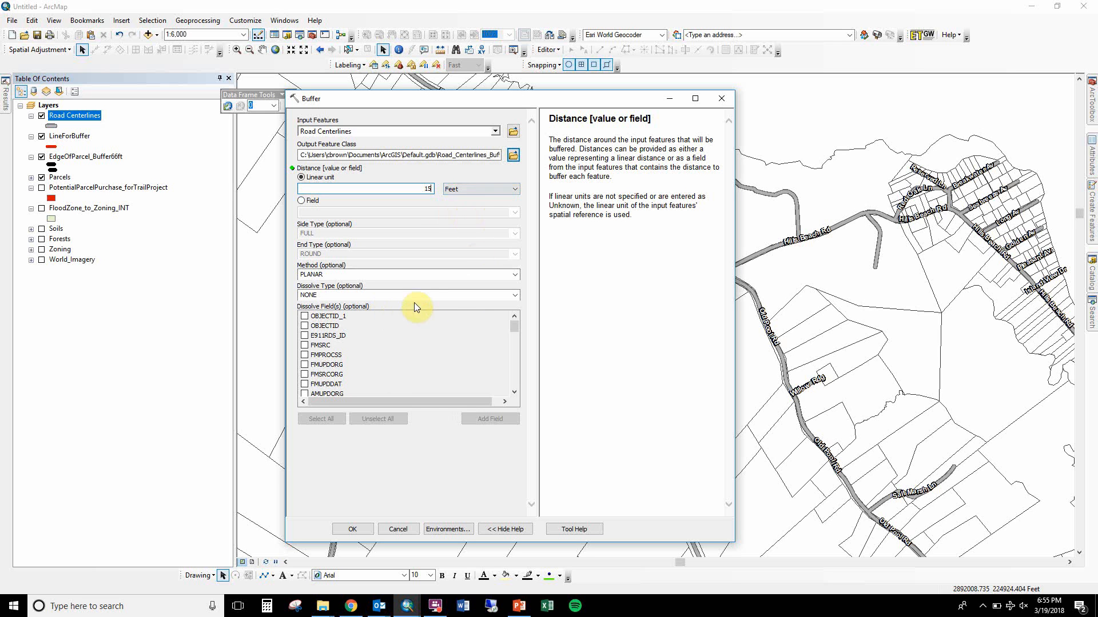
{"action": "left_click", "coordinate": [378, 296]}
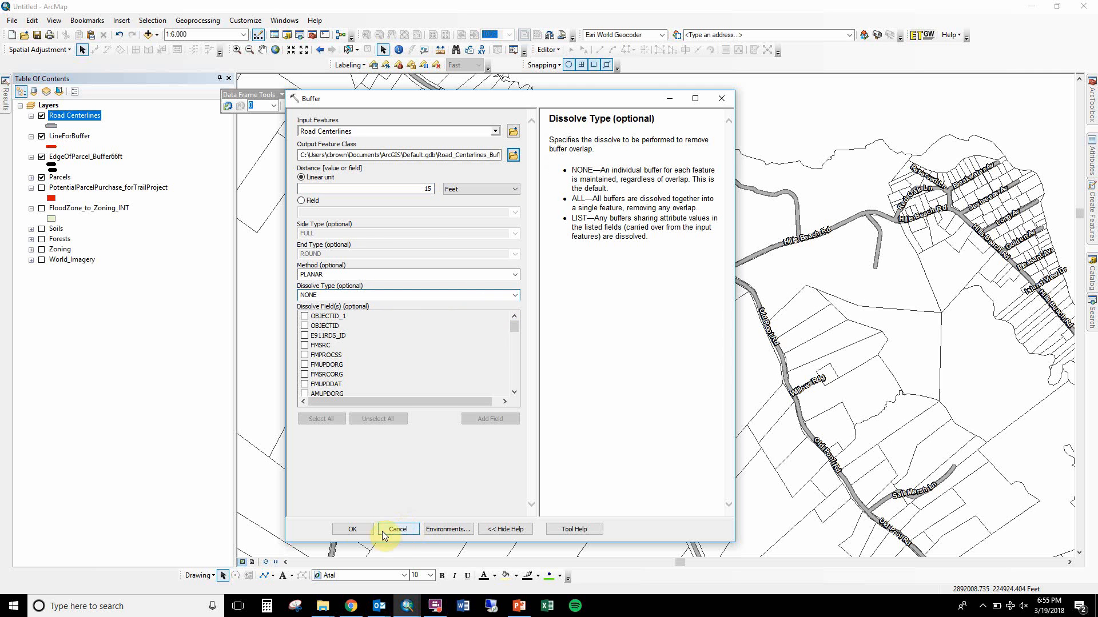
{"action": "left_click", "coordinate": [513, 155]}
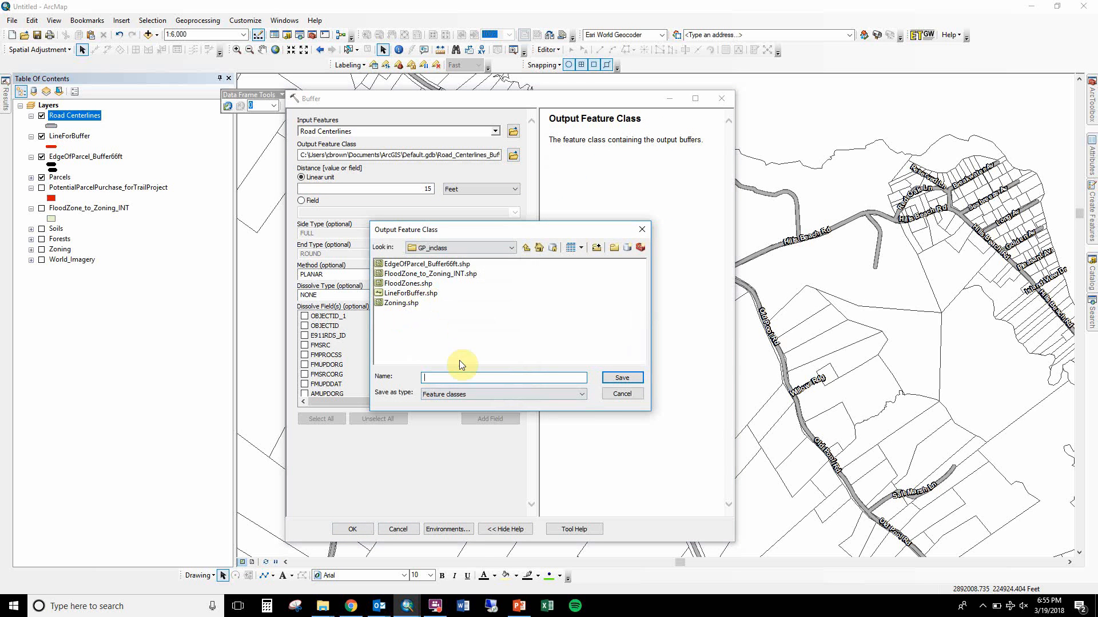
{"action": "type", "text": "C"}
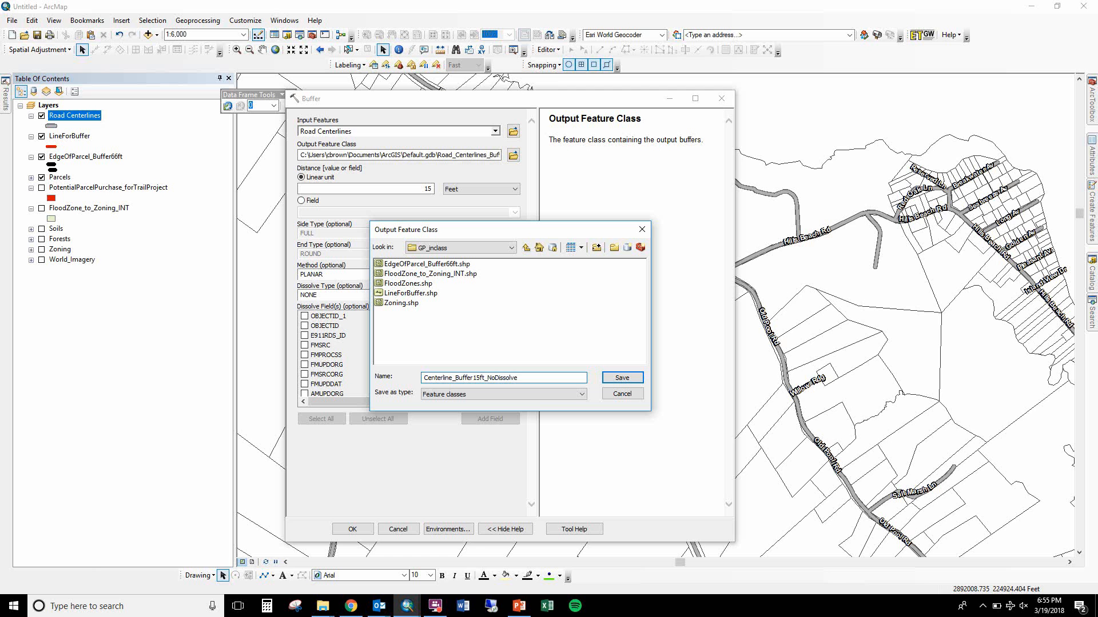
{"action": "key", "text": "Return"}
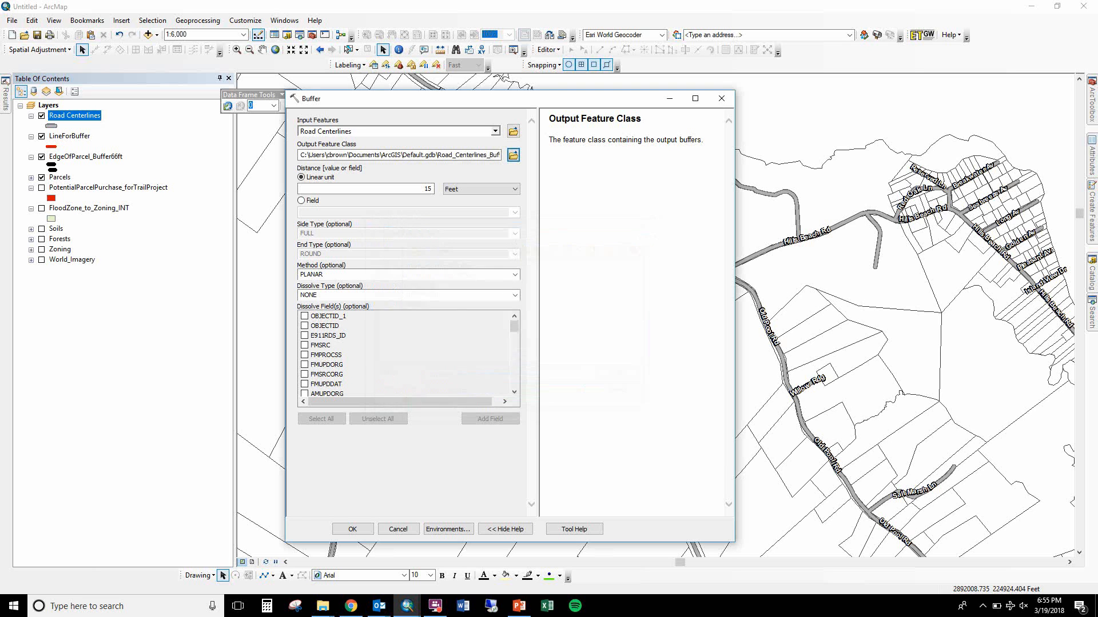
{"action": "left_click", "coordinate": [352, 529]}
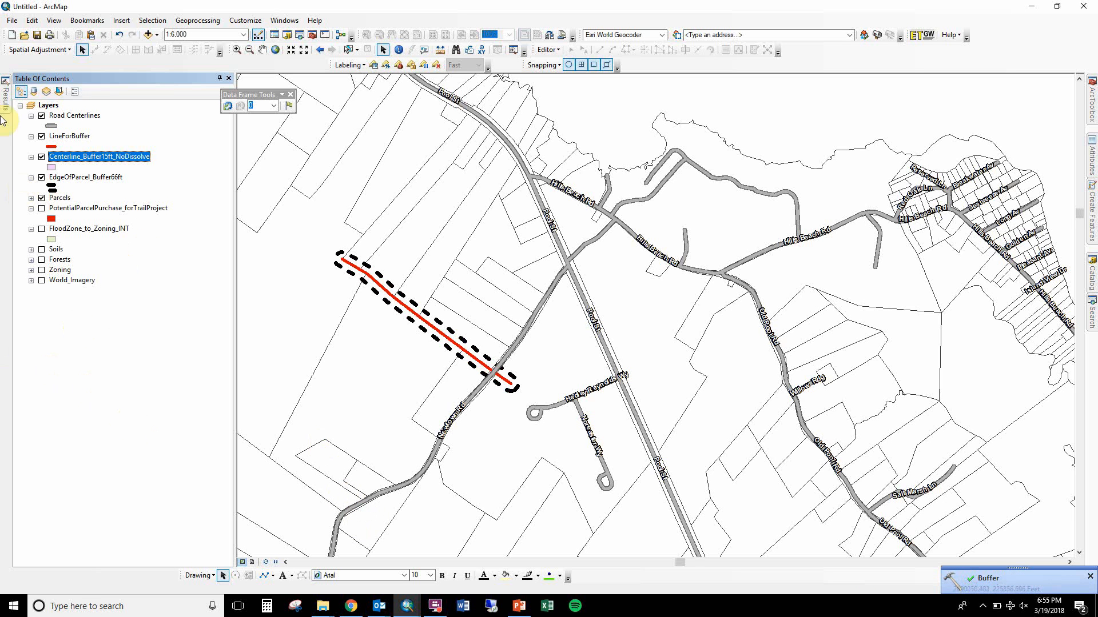
Change the Road Centerlines symbol to a thin black line with a width of 1
{"action": "left_click", "coordinate": [53, 126]}
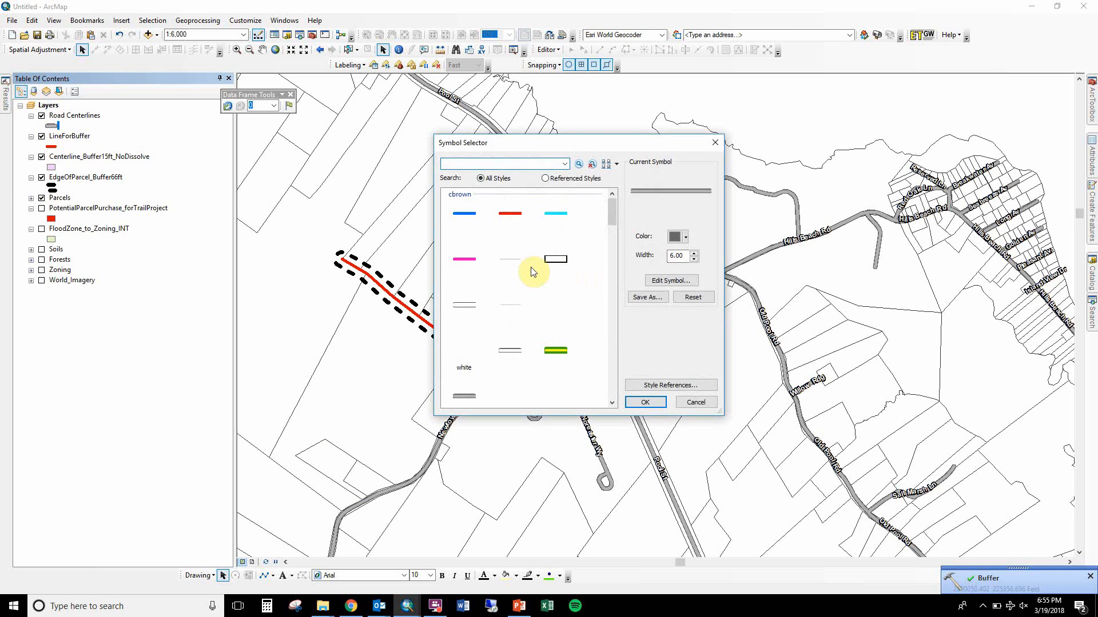
{"action": "left_click", "coordinate": [513, 259]}
{"action": "double_click", "coordinate": [669, 252]}
{"action": "type", "text": "1"}
{"action": "left_click", "coordinate": [686, 236]}
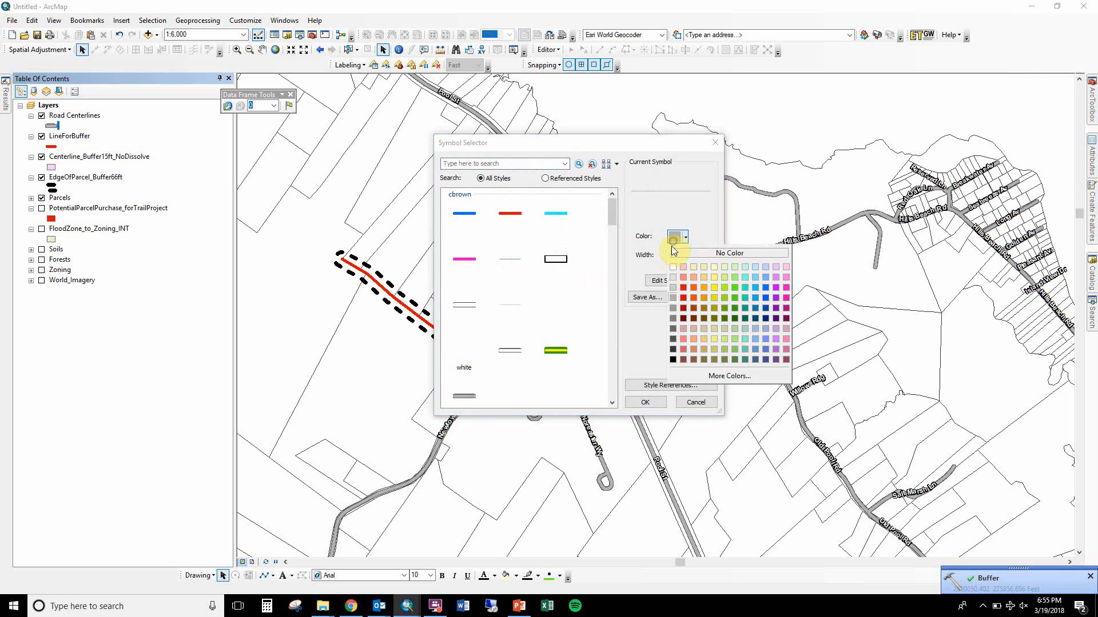
{"action": "left_click", "coordinate": [675, 358]}
{"action": "left_click", "coordinate": [645, 402]}
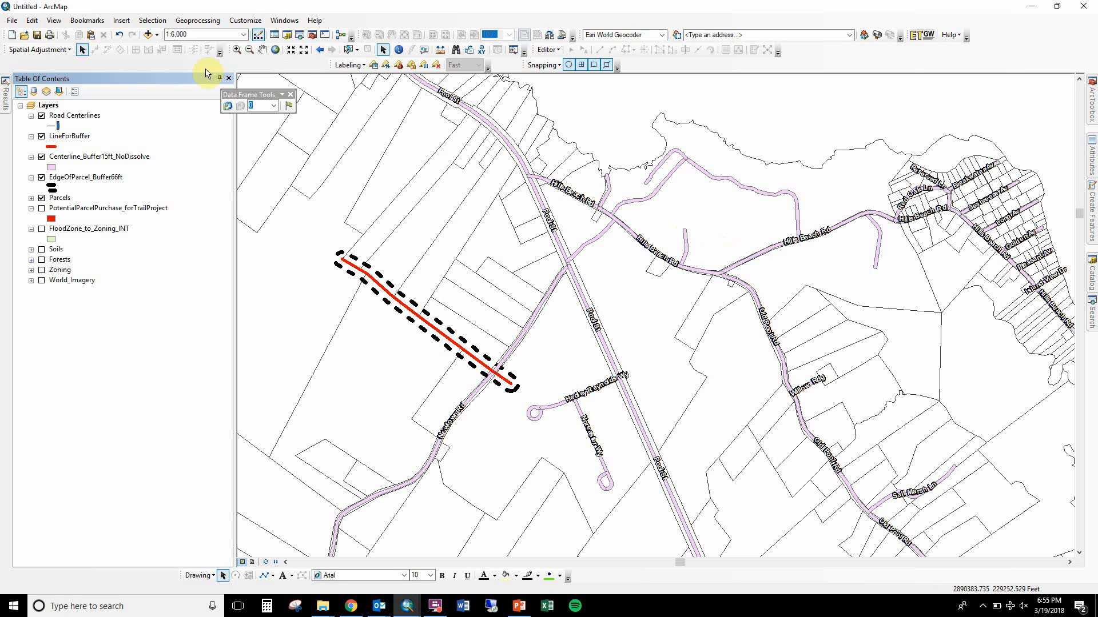
Turn off the Centerline_Buffer15ft_NoDissolve, LineForBuffer and Parcels layers around the junction of Hills Beach Rd and Old Pool Rd
{"action": "left_click", "coordinate": [236, 54]}
{"action": "left_click_drag", "start_coordinate": [698, 227], "coordinate": [764, 301]}
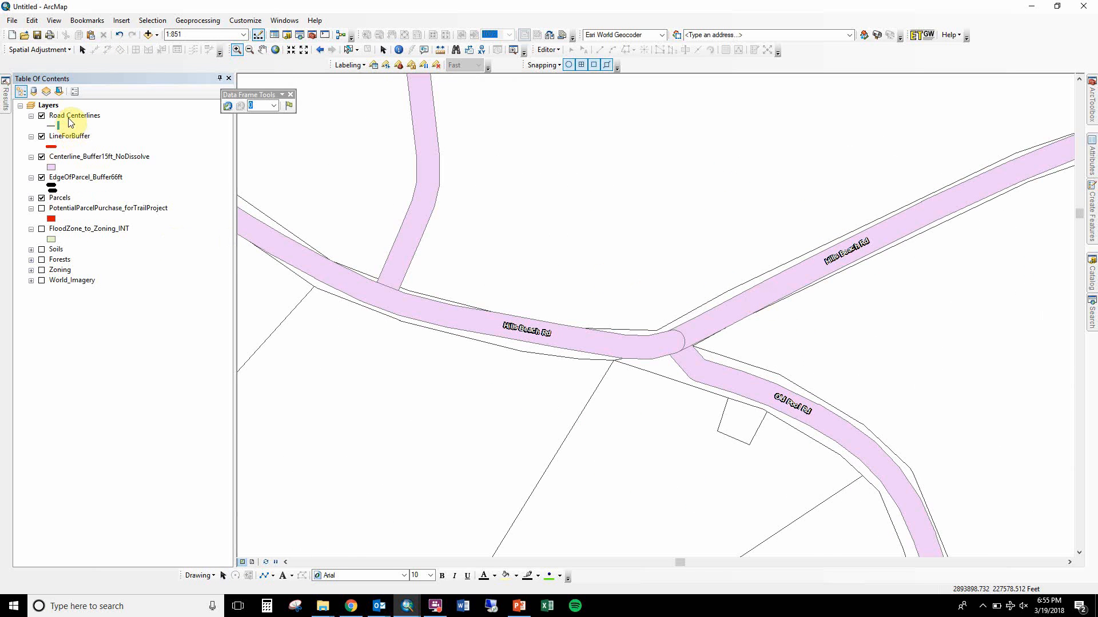
{"action": "left_click", "coordinate": [42, 158]}
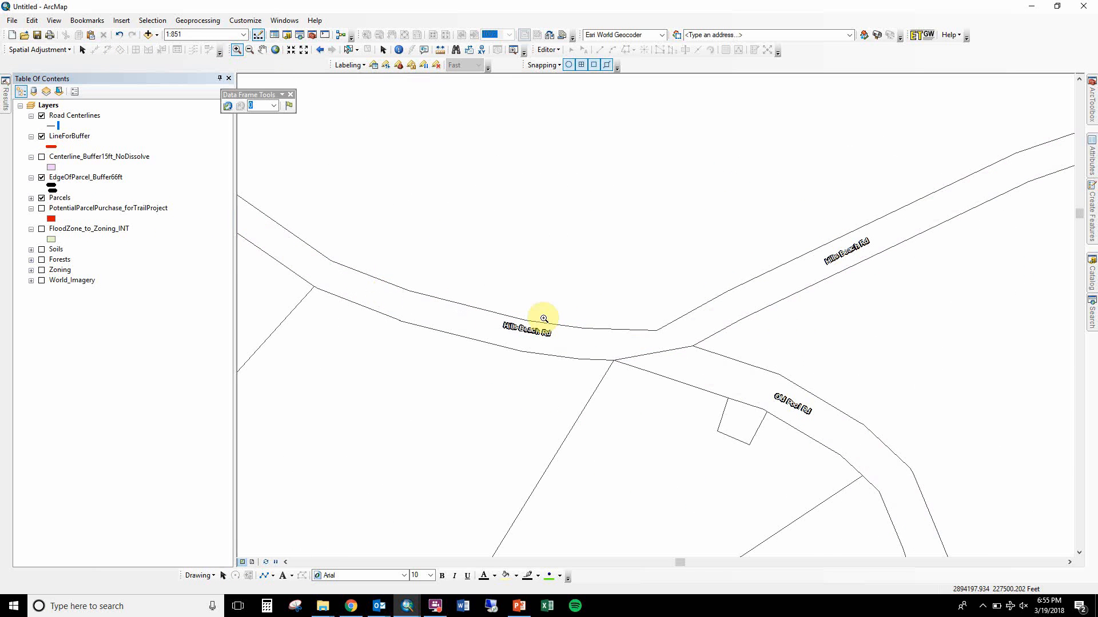
{"action": "left_click", "coordinate": [42, 137]}
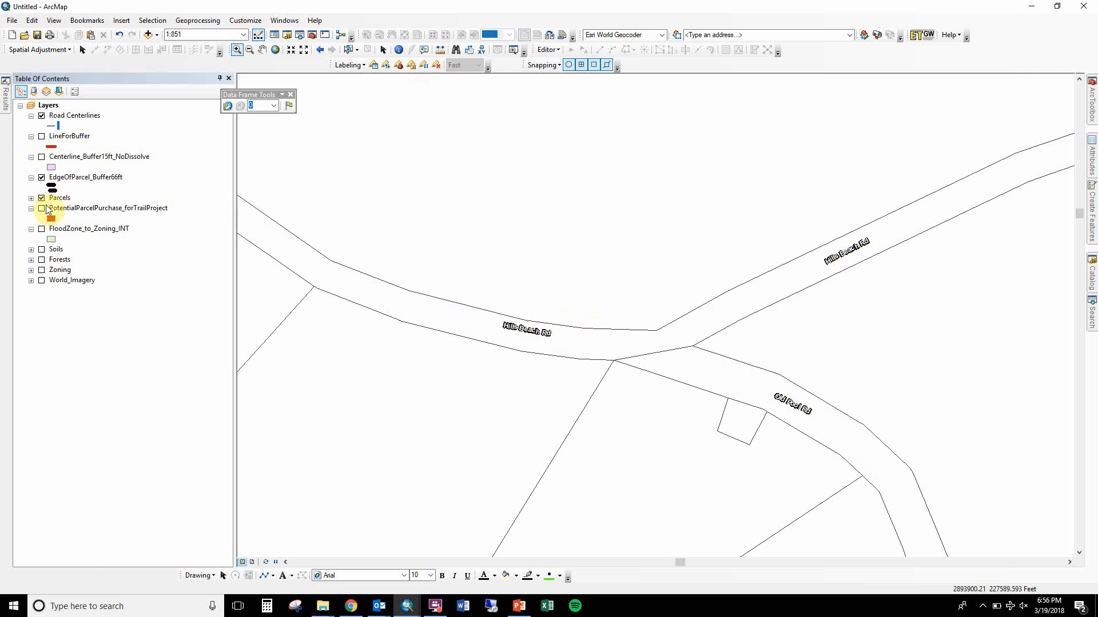
{"action": "left_click", "coordinate": [41, 198]}
{"action": "scroll", "coordinate": [458, 297], "scroll_direction": "down", "scroll_amount": 2}
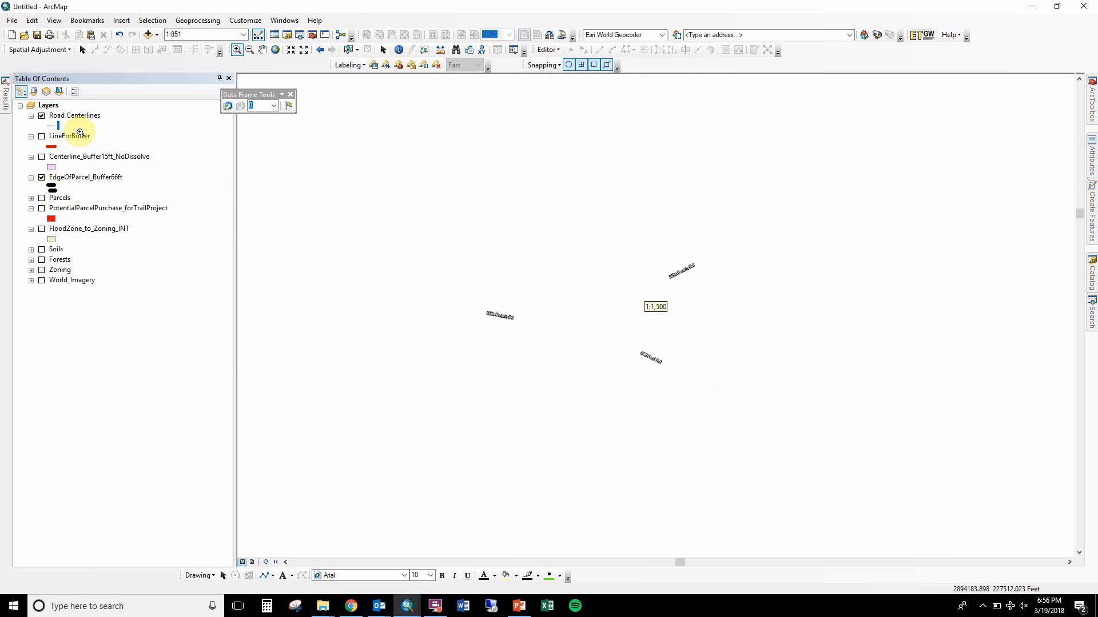
Check the line symbol settings and layer options of Road Centerlines
{"action": "left_click", "coordinate": [58, 125]}
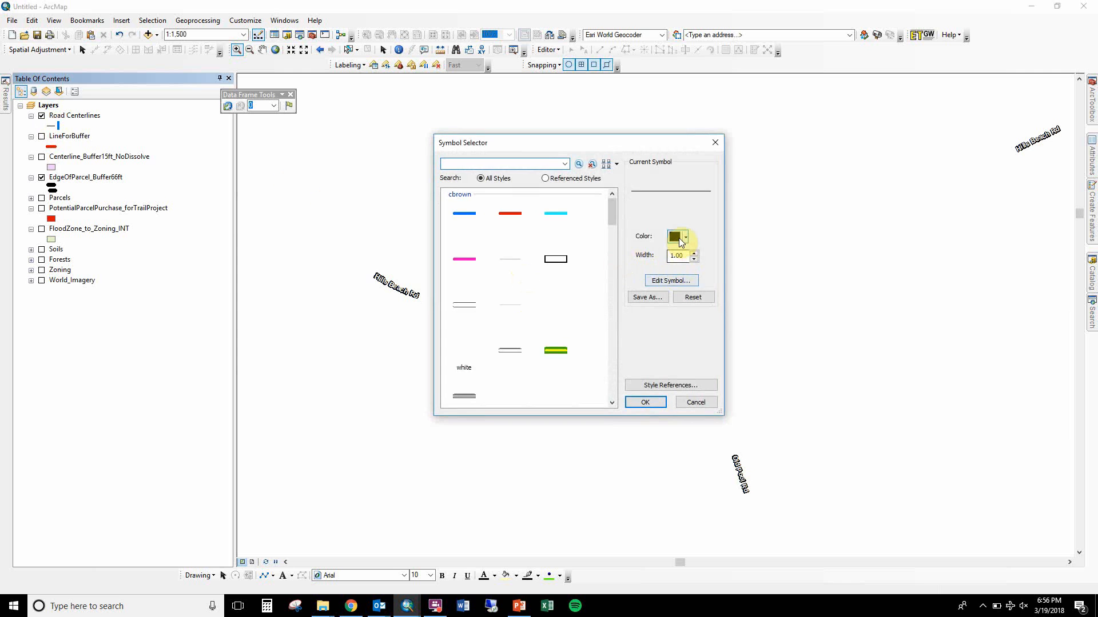
{"action": "left_click", "coordinate": [697, 403]}
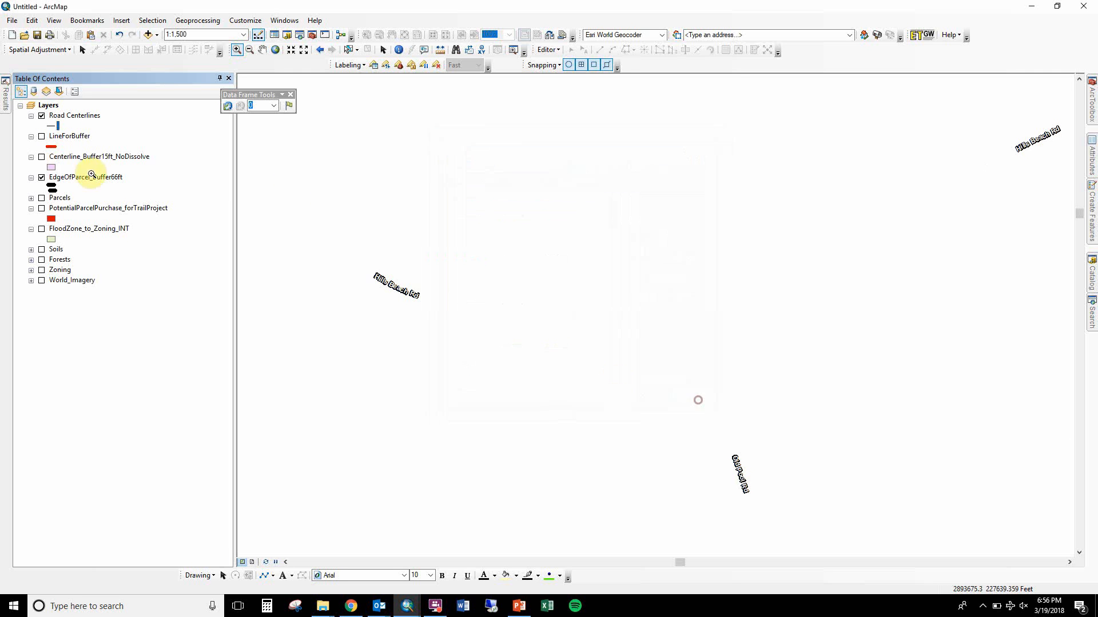
{"action": "right_click", "coordinate": [62, 116]}
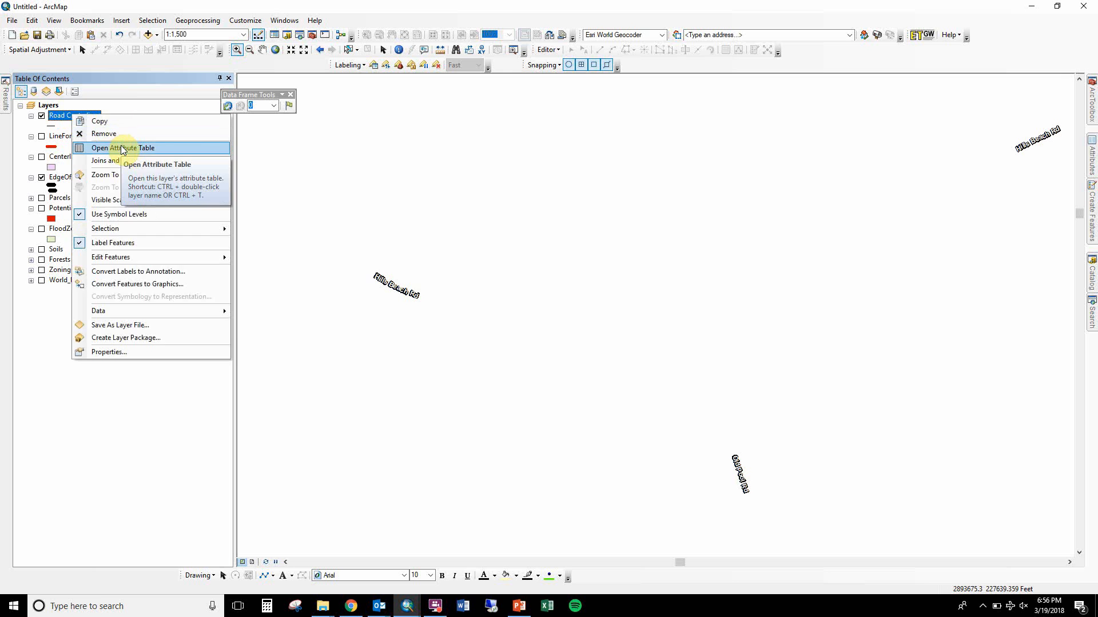
{"action": "left_click", "coordinate": [118, 104]}
{"action": "left_click", "coordinate": [72, 118]}
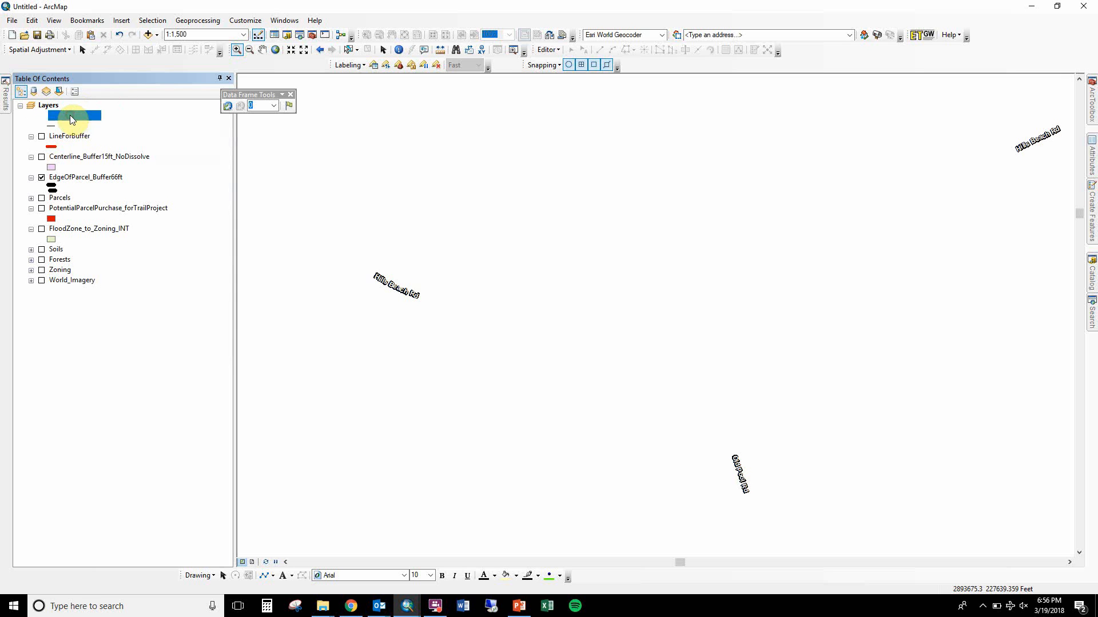
{"action": "right_click", "coordinate": [73, 118]}
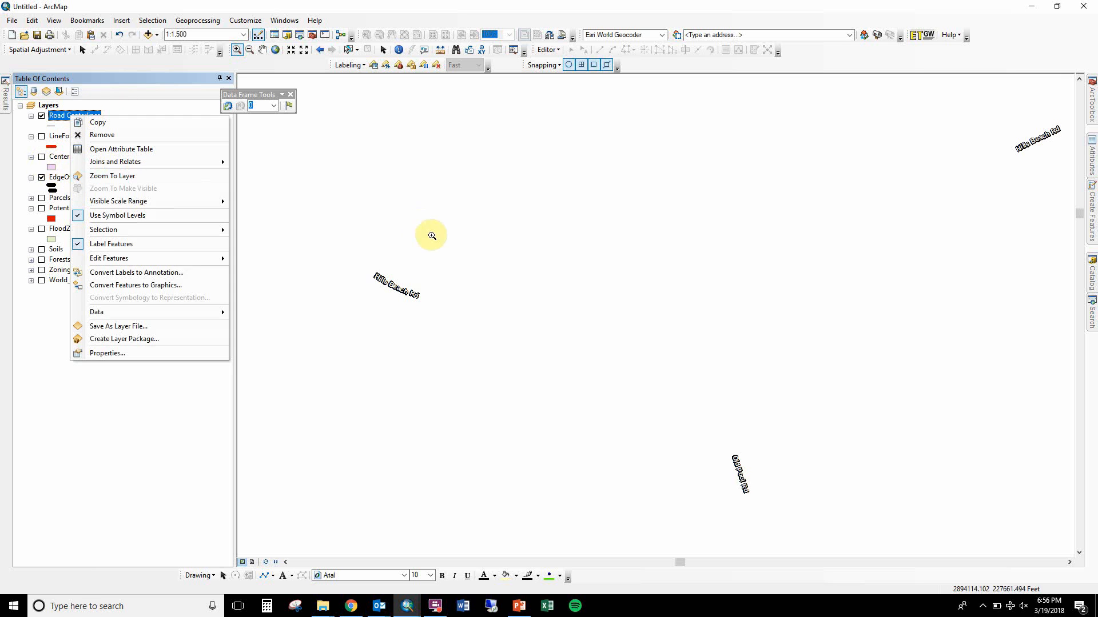
{"action": "left_click", "coordinate": [495, 264]}
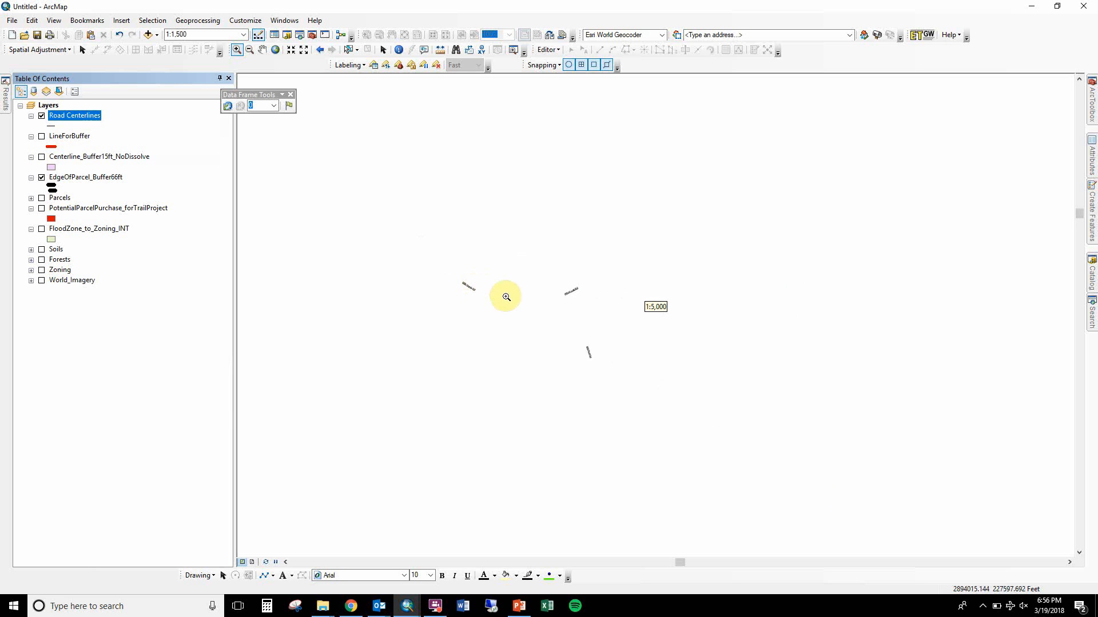
Try a different preset line symbol, a thick red one, on the Road Centerlines layer
{"action": "scroll", "coordinate": [505, 297], "scroll_direction": "up", "scroll_amount": 3}
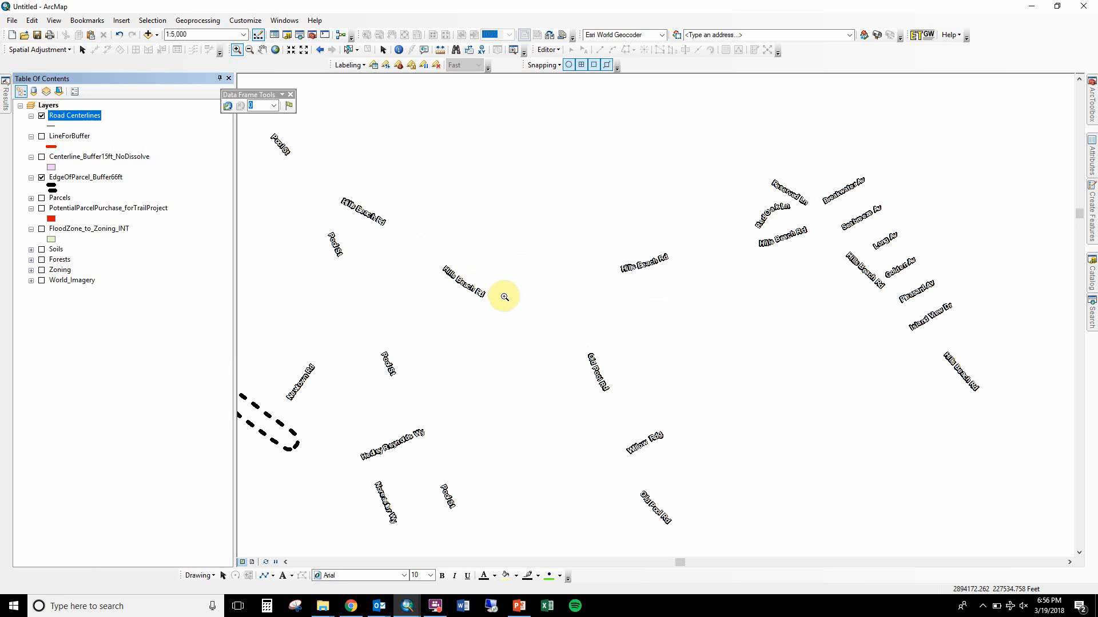
{"action": "left_click", "coordinate": [52, 125]}
{"action": "double_click", "coordinate": [504, 215]}
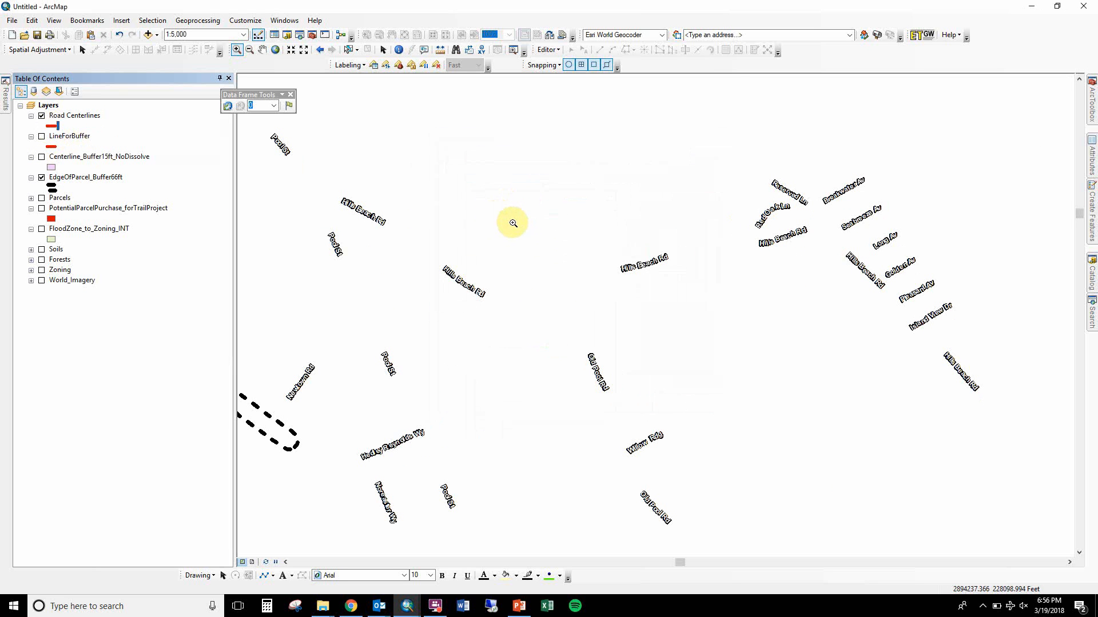
Replace the Road Centerlines layer with a fresh copy of Road_Centerlines from BiddefordData in MasterDB_02262018's ClassData.gdb
{"action": "right_click", "coordinate": [68, 119]}
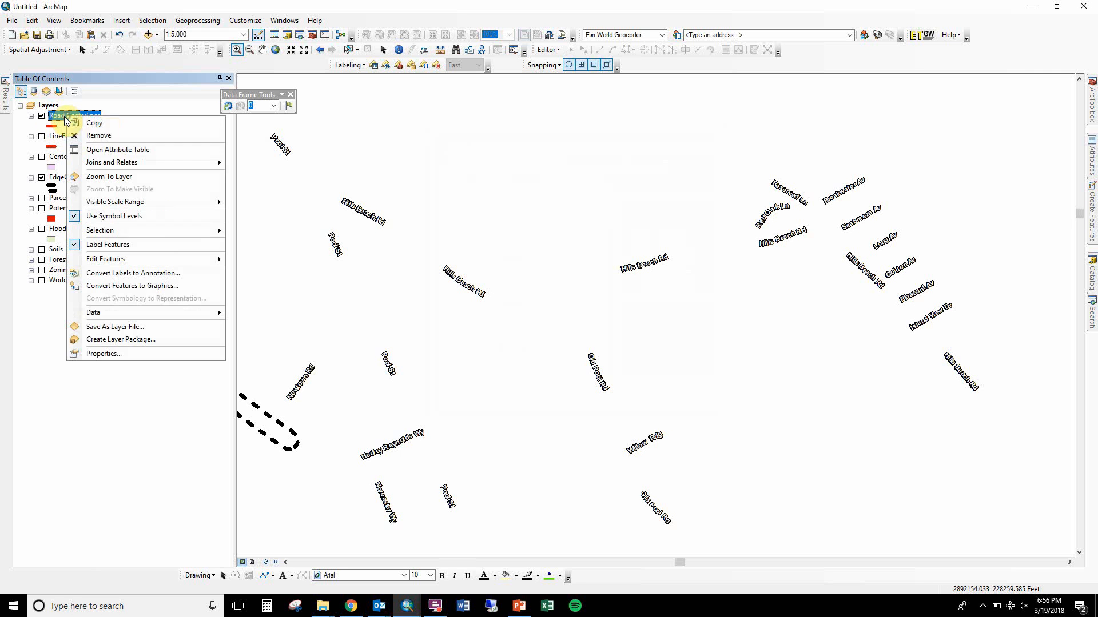
{"action": "left_click", "coordinate": [94, 137]}
{"action": "left_click", "coordinate": [1091, 276]}
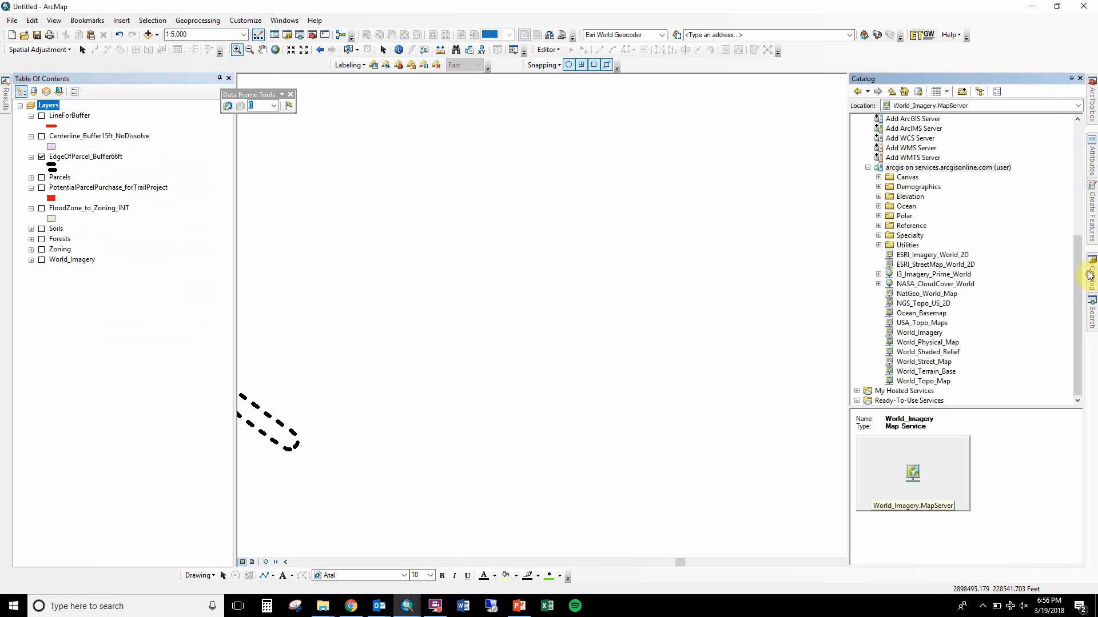
{"action": "scroll", "coordinate": [972, 246], "scroll_direction": "up", "scroll_amount": 7}
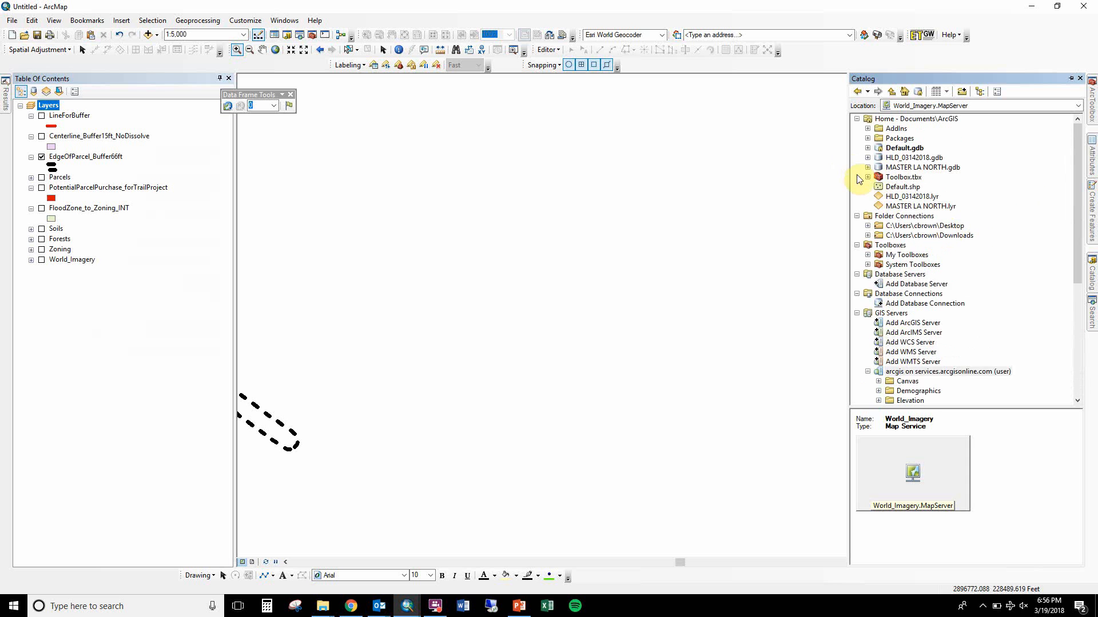
{"action": "left_click", "coordinate": [867, 225]}
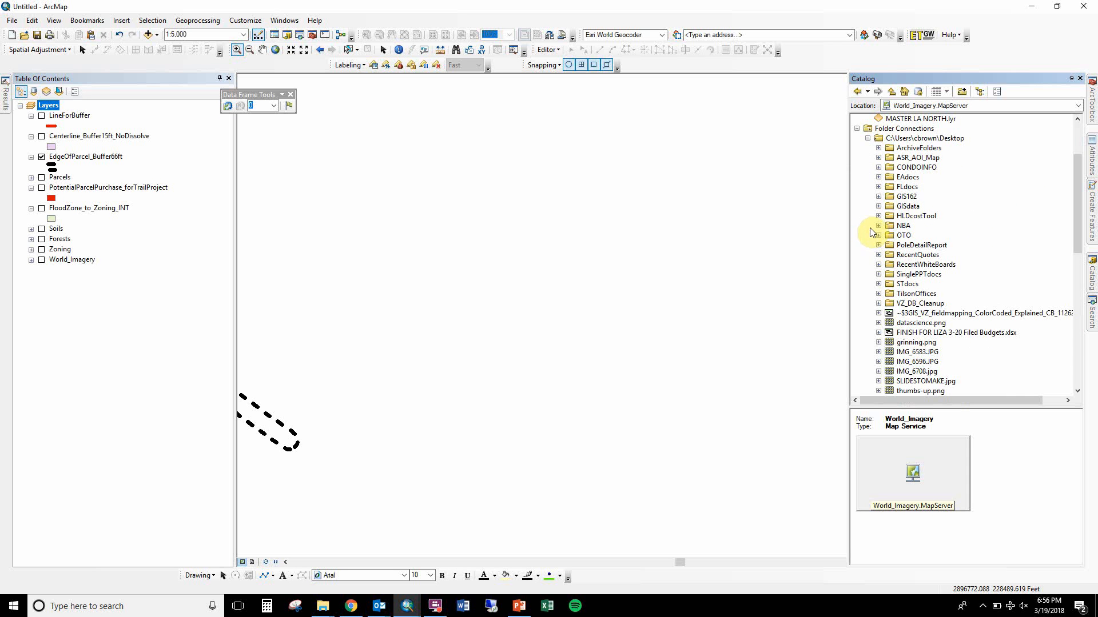
{"action": "left_click", "coordinate": [879, 196]}
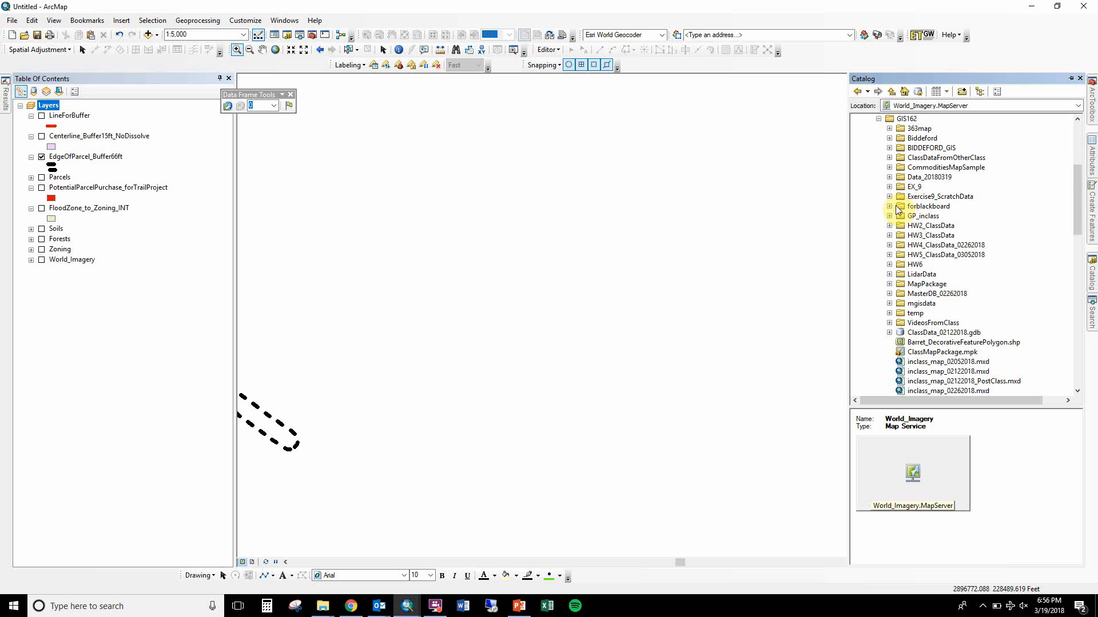
{"action": "left_click", "coordinate": [889, 293]}
{"action": "left_click", "coordinate": [900, 303]}
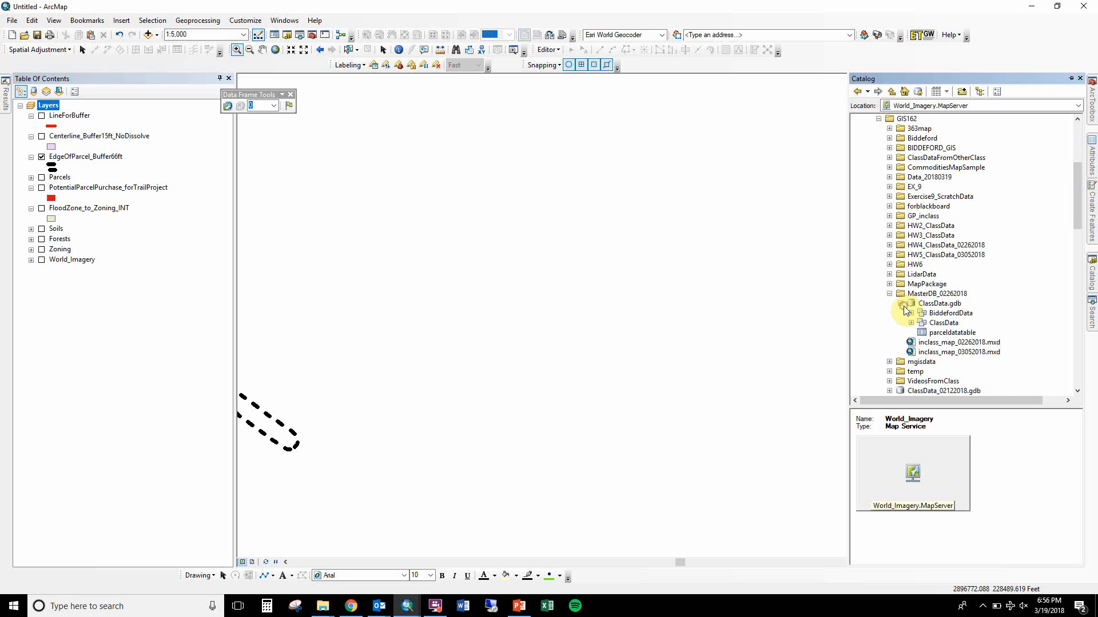
{"action": "left_click", "coordinate": [911, 322]}
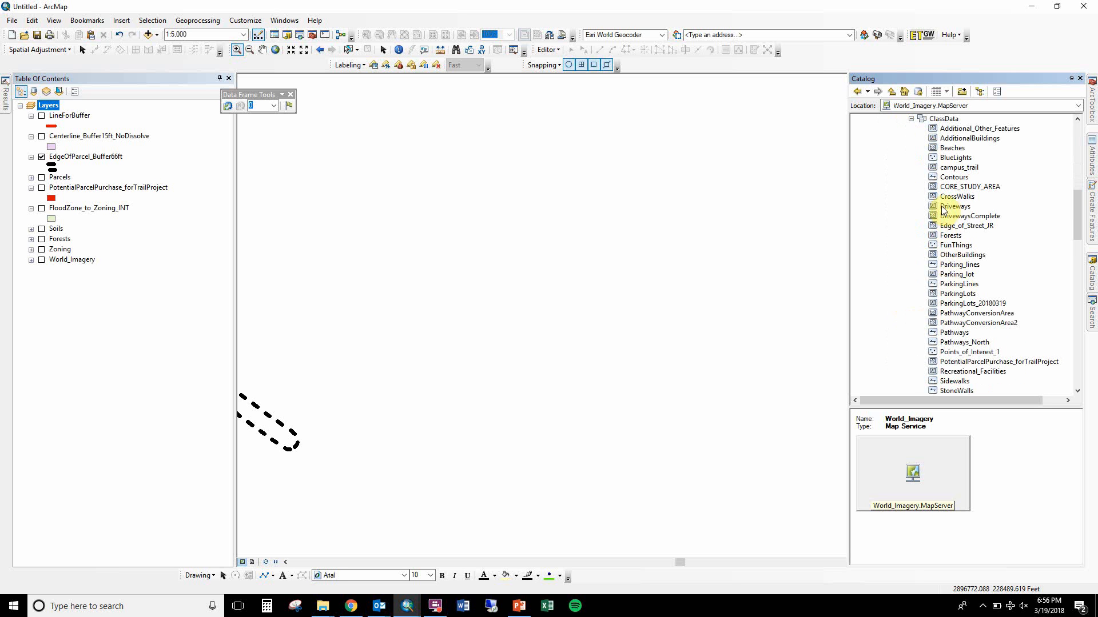
{"action": "left_click", "coordinate": [911, 118]}
{"action": "scroll", "coordinate": [915, 141], "scroll_direction": "up", "scroll_amount": 1}
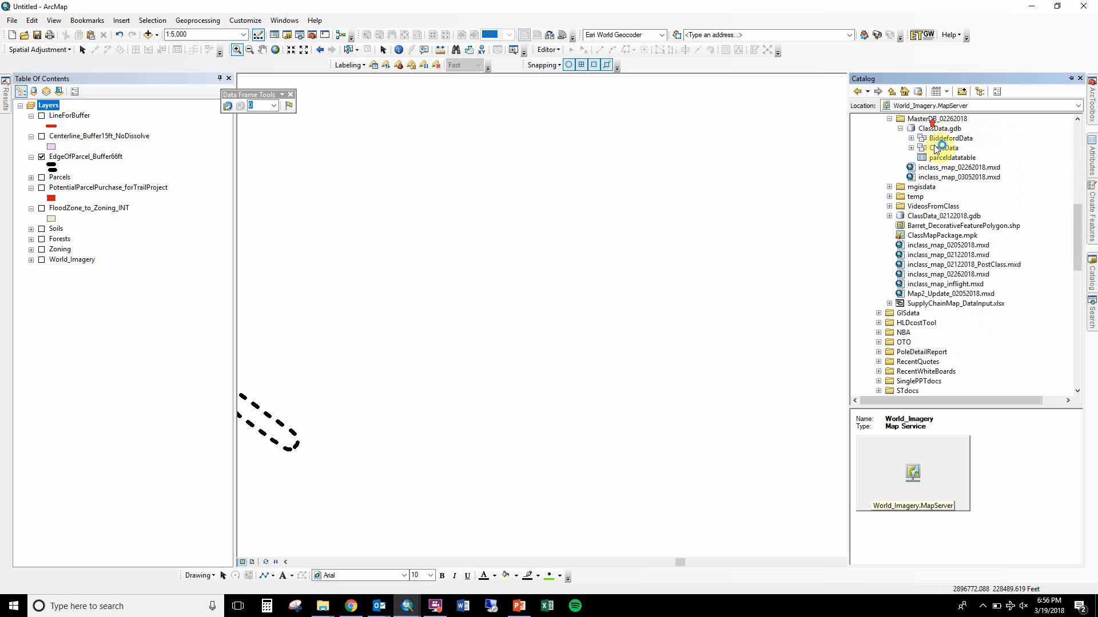
{"action": "left_click", "coordinate": [912, 138]}
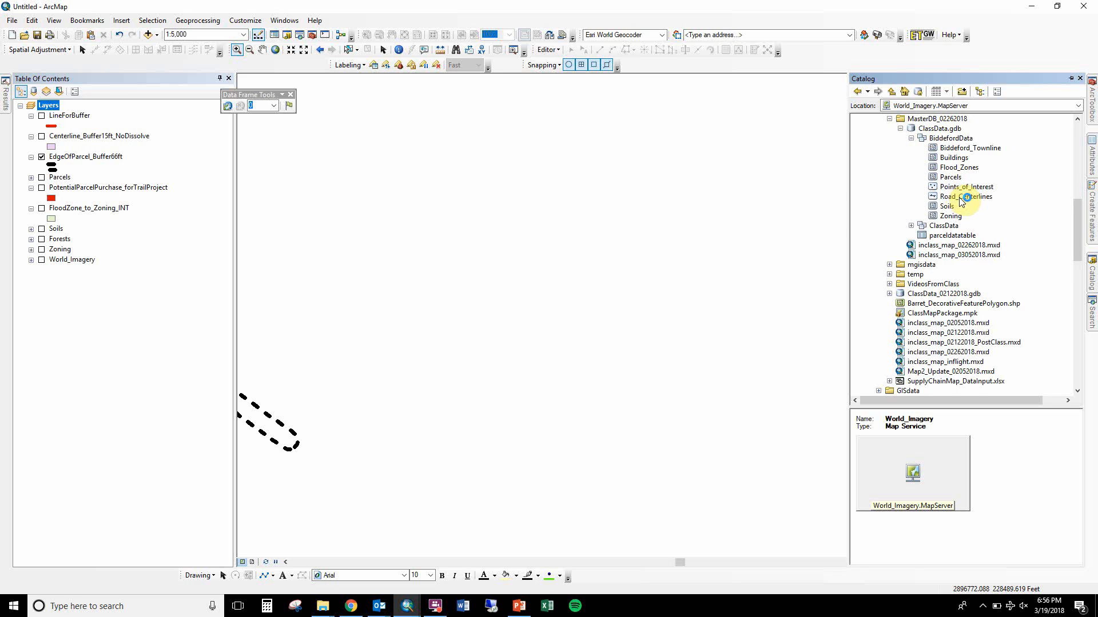
{"action": "mouse_move", "coordinate": [962, 198]}
{"action": "left_mouse_down"}
{"action": "mouse_move", "coordinate": [735, 261]}
{"action": "mouse_move", "coordinate": [736, 252]}
{"action": "left_mouse_up"}
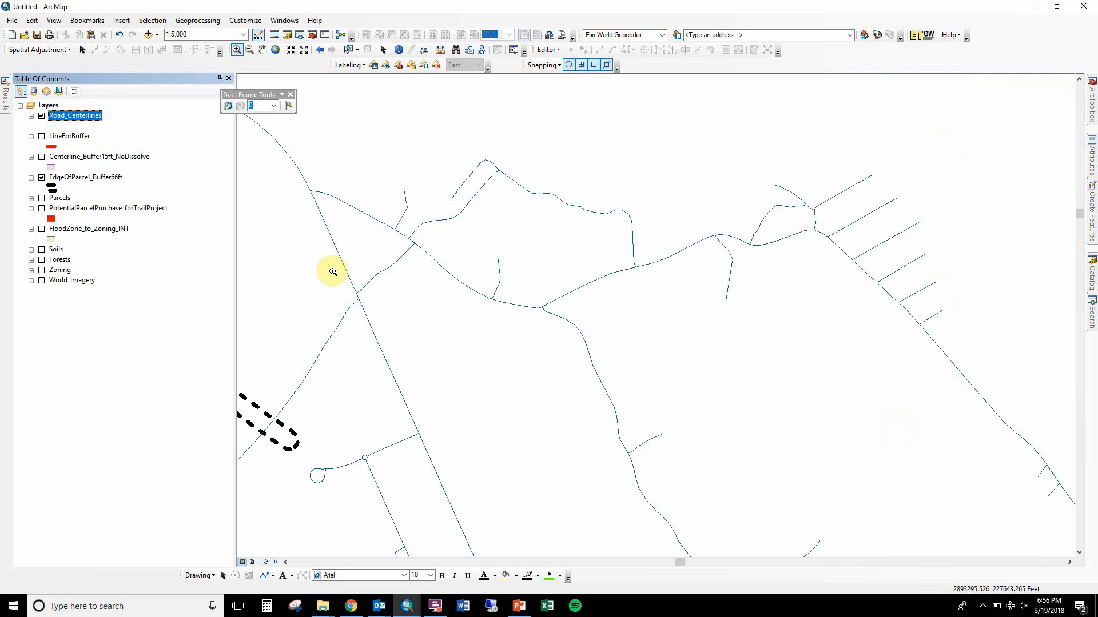
Turn on the Centerline_Buffer15ft_NoDissolve layer around the road intersections near the EdgeOfParcel buffer
{"action": "left_click_drag", "start_coordinate": [404, 258], "coordinate": [564, 299]}
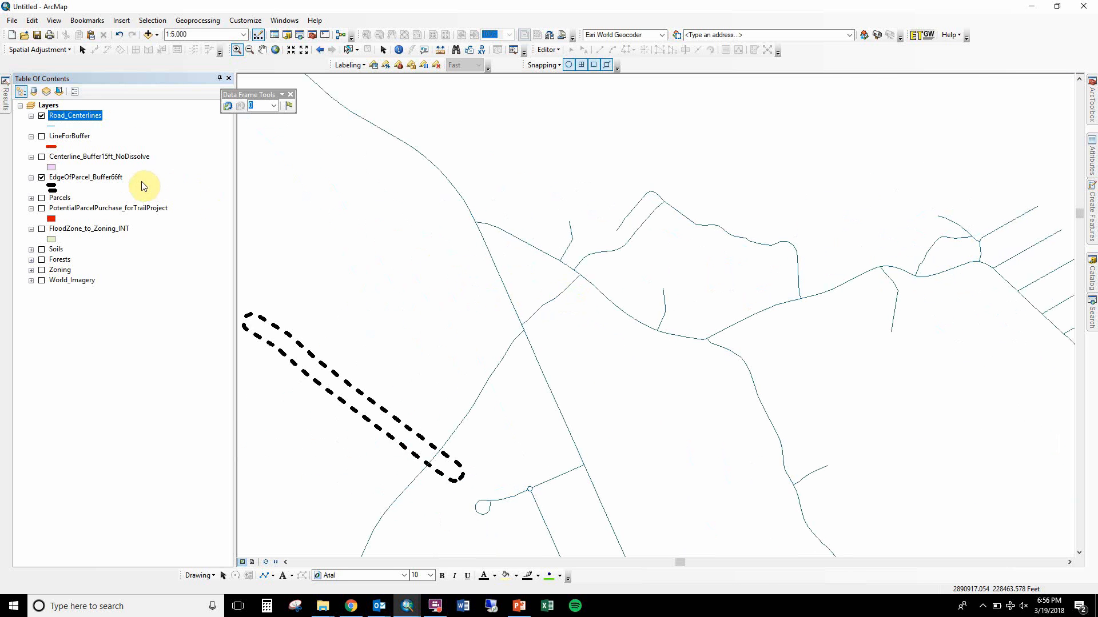
{"action": "left_click", "coordinate": [527, 292]}
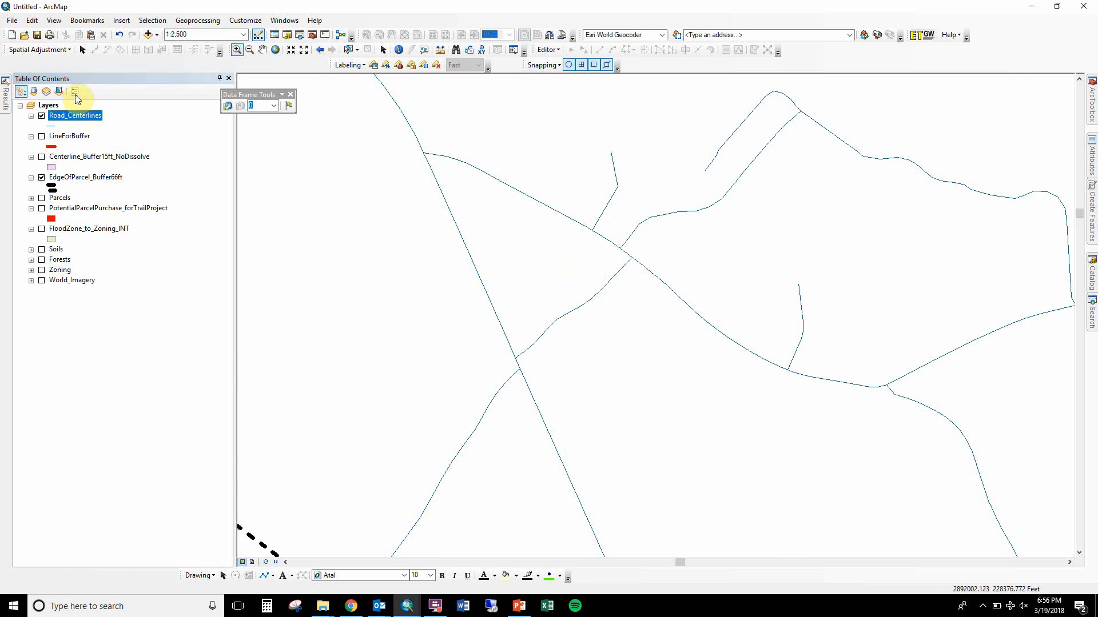
{"action": "left_click", "coordinate": [41, 157]}
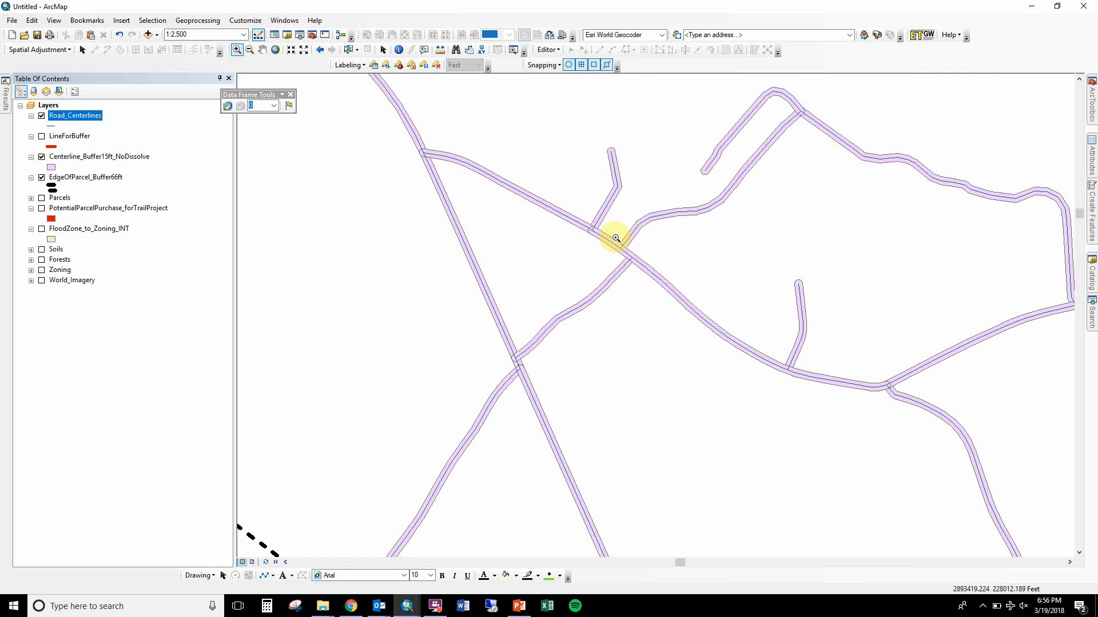
{"action": "key", "text": "Up"}
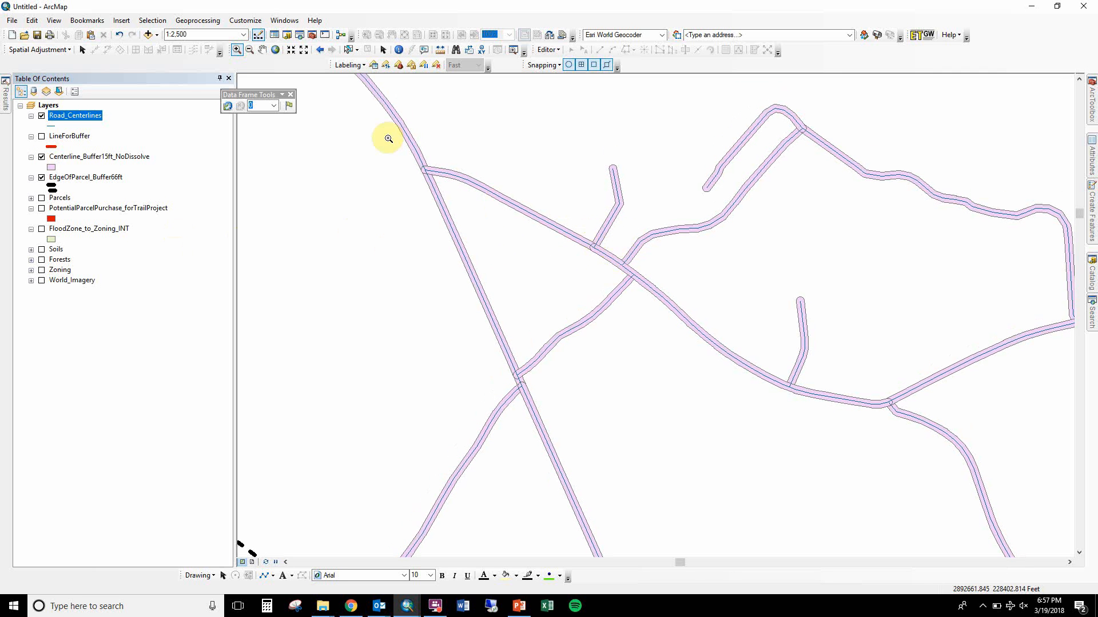
Select the buffer of the road running northwest from the junction and turn on the World_Imagery layer
{"action": "left_click", "coordinate": [348, 49]}
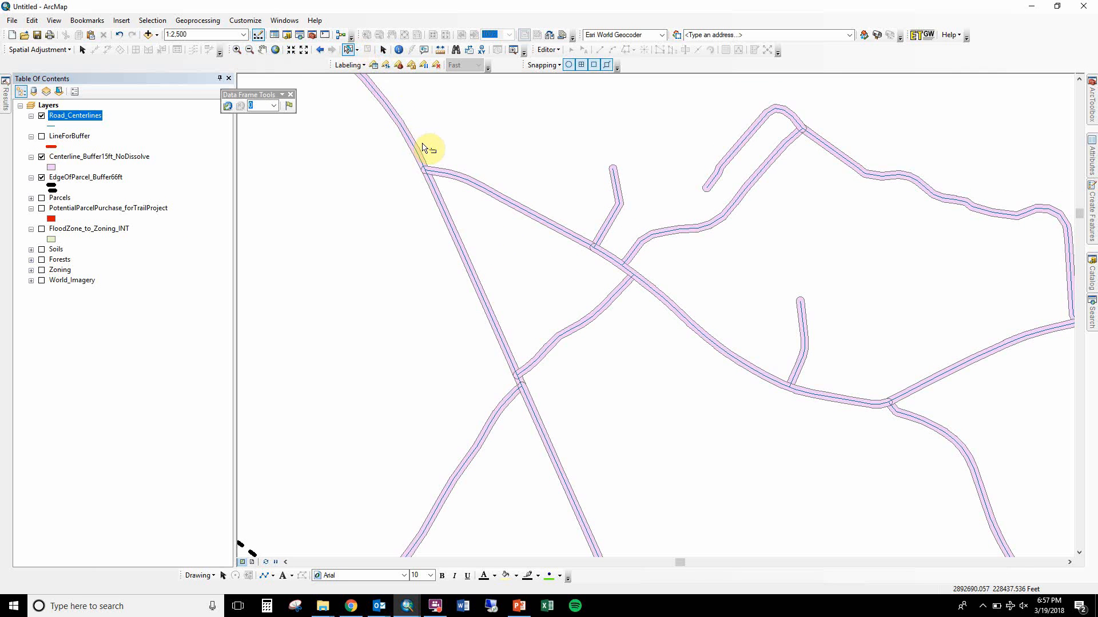
{"action": "left_click", "coordinate": [417, 148]}
{"action": "left_click_drag", "start_coordinate": [448, 174], "coordinate": [657, 328]}
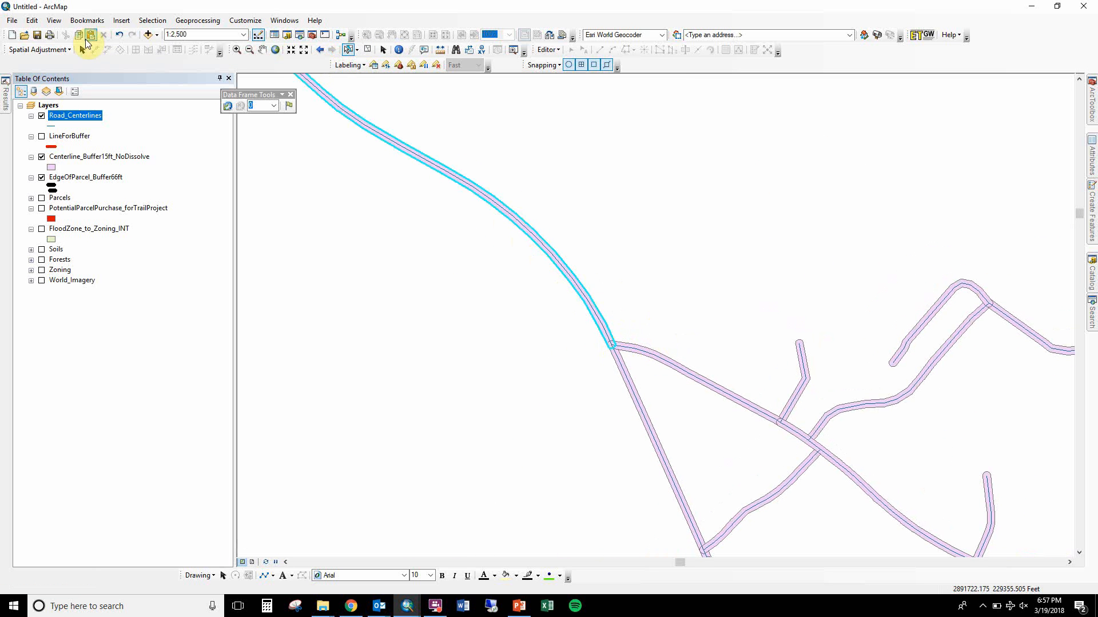
{"action": "left_click", "coordinate": [42, 280]}
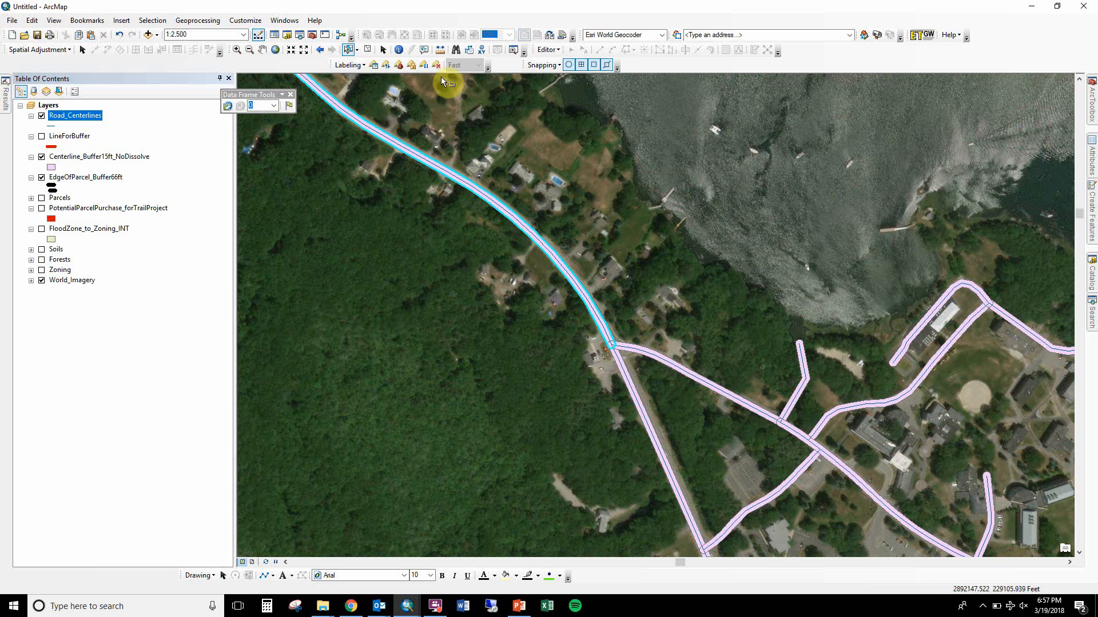
Examine the overlapping buffers at the junction by selecting them individually and all together at their shared rounded end
{"action": "left_click", "coordinate": [237, 49]}
{"action": "left_click_drag", "start_coordinate": [580, 325], "coordinate": [653, 368]}
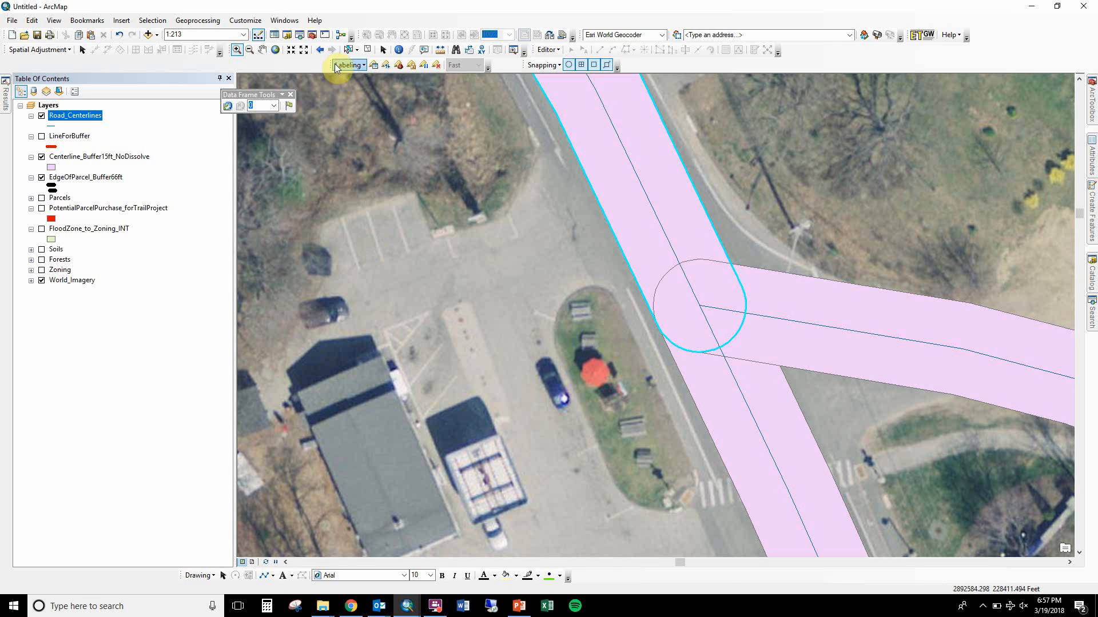
{"action": "left_click", "coordinate": [348, 49]}
{"action": "left_click", "coordinate": [834, 299]}
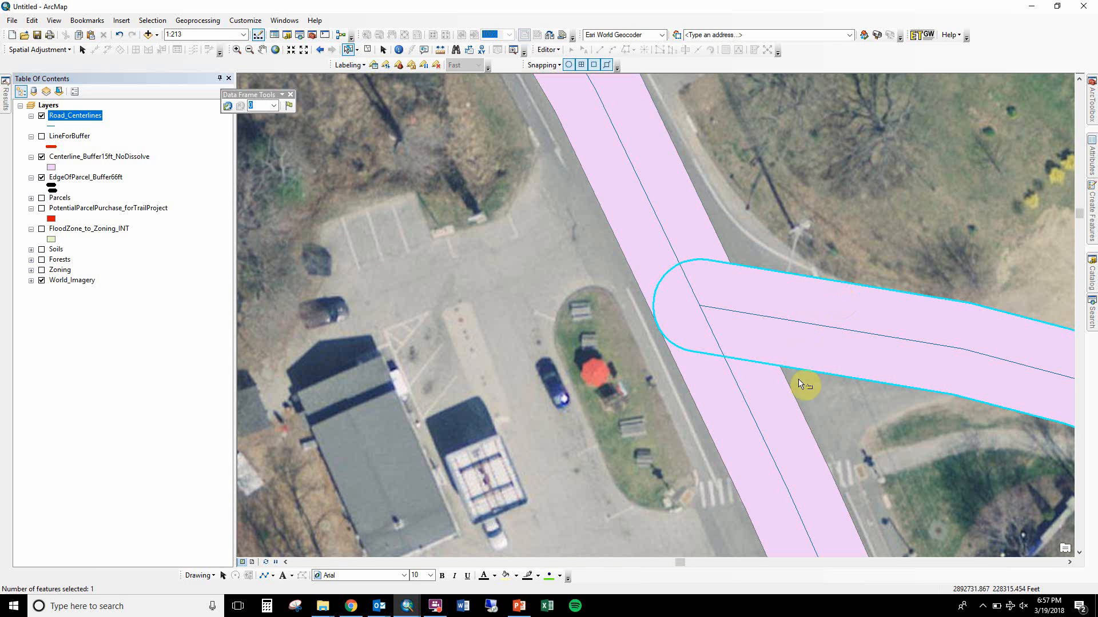
{"action": "left_click", "coordinate": [684, 222]}
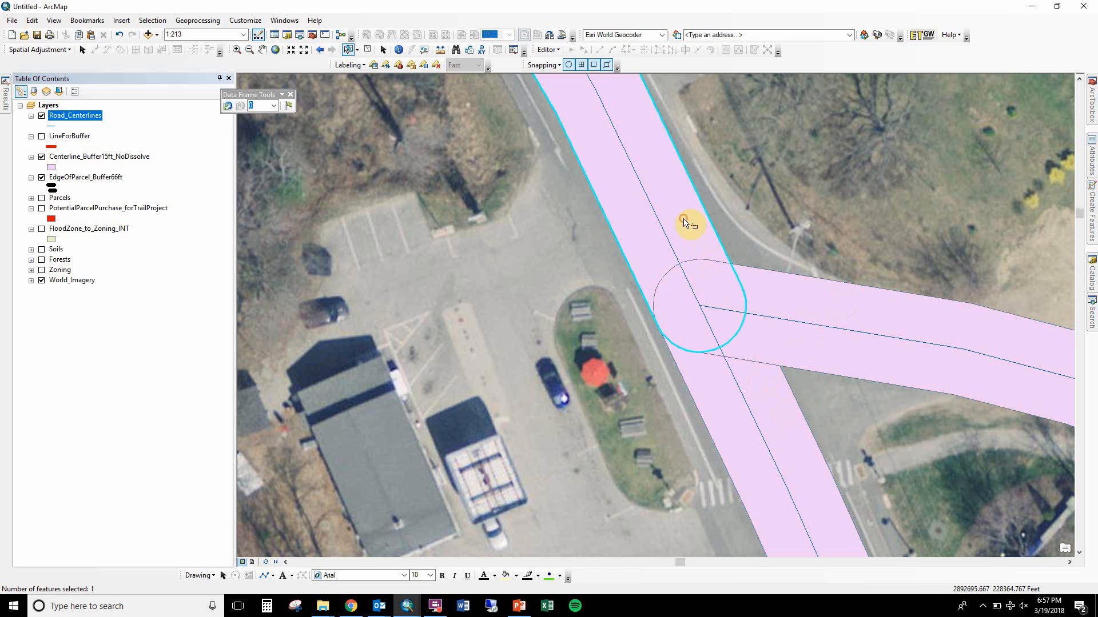
{"action": "left_click", "coordinate": [720, 291]}
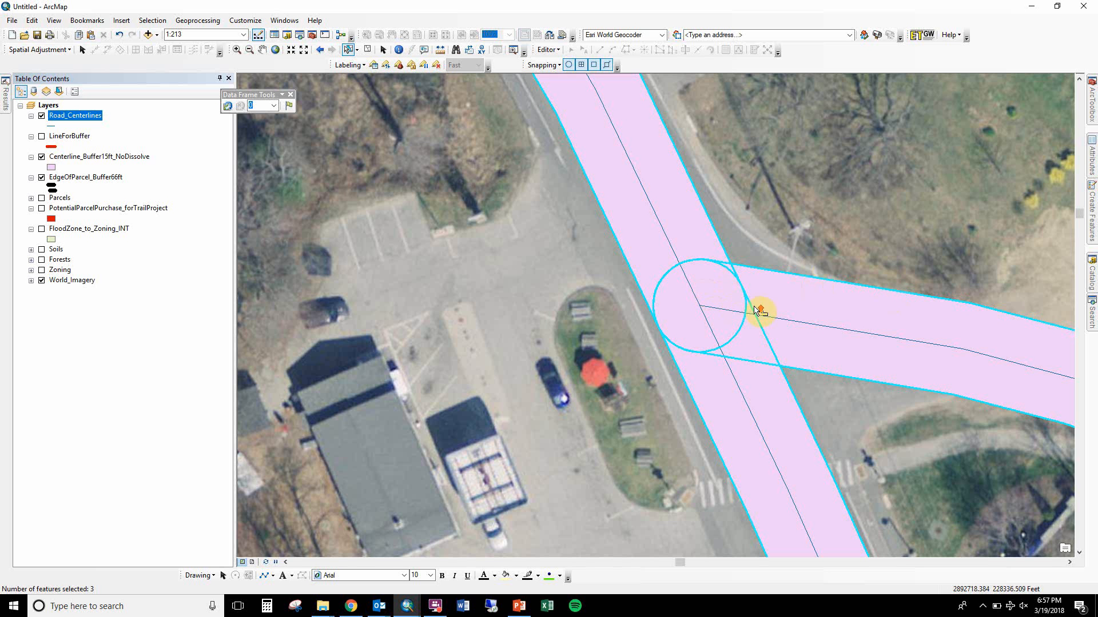
{"action": "scroll", "coordinate": [743, 314], "scroll_direction": "up", "scroll_amount": 2}
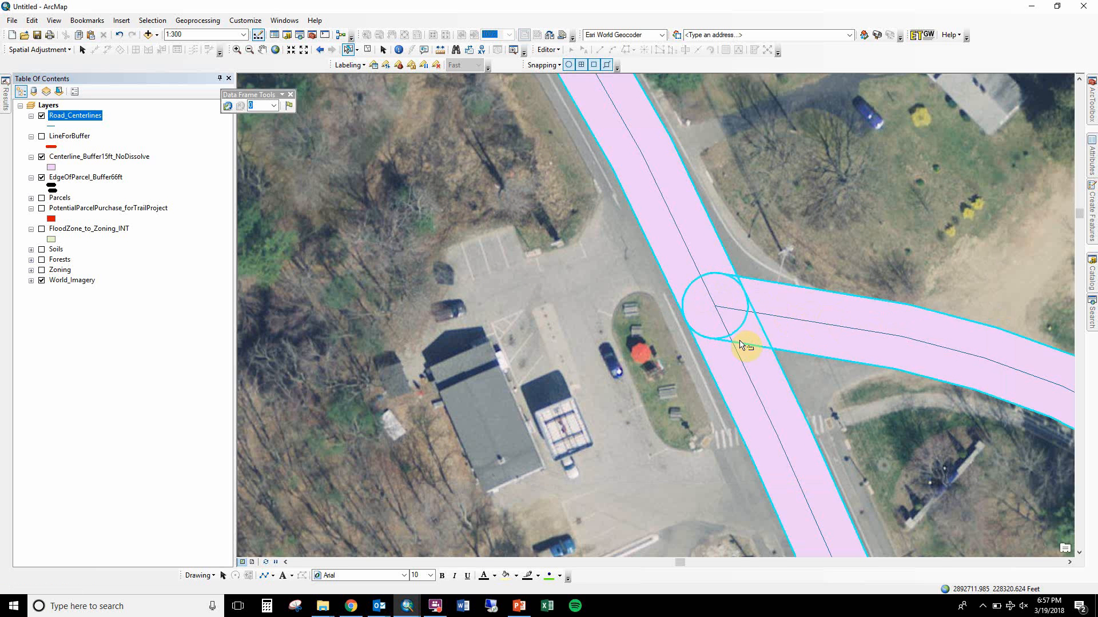
{"action": "left_click_drag", "start_coordinate": [736, 330], "coordinate": [665, 329]}
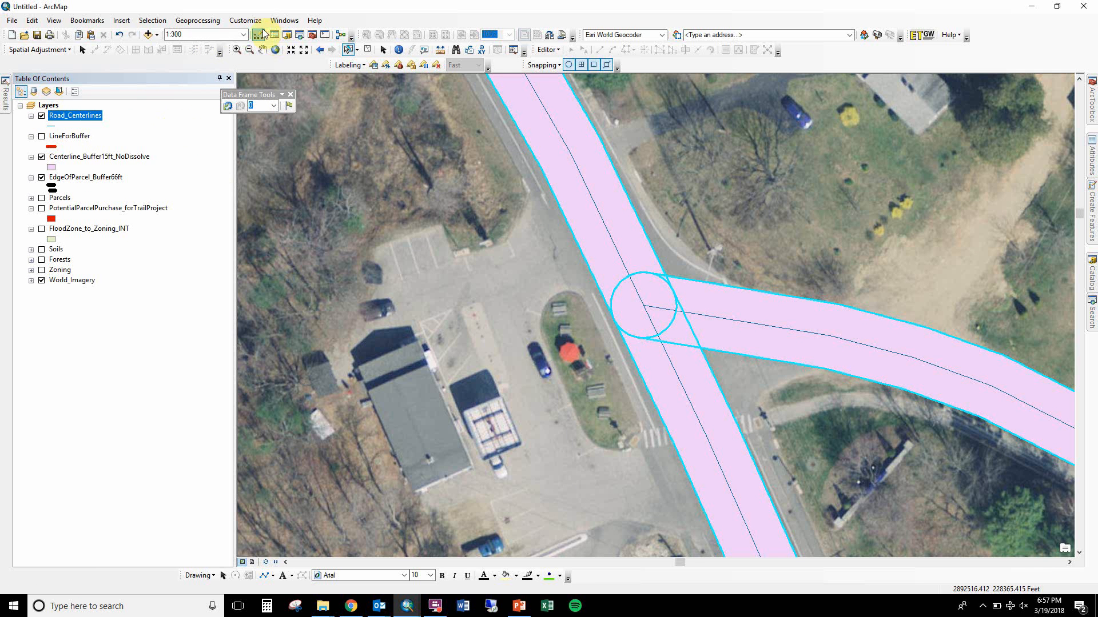
Review the session's geoprocessing results and reopen the Buffer run that output Centerline_Buffer15ft_NoDissolve
{"action": "left_click", "coordinate": [204, 24]}
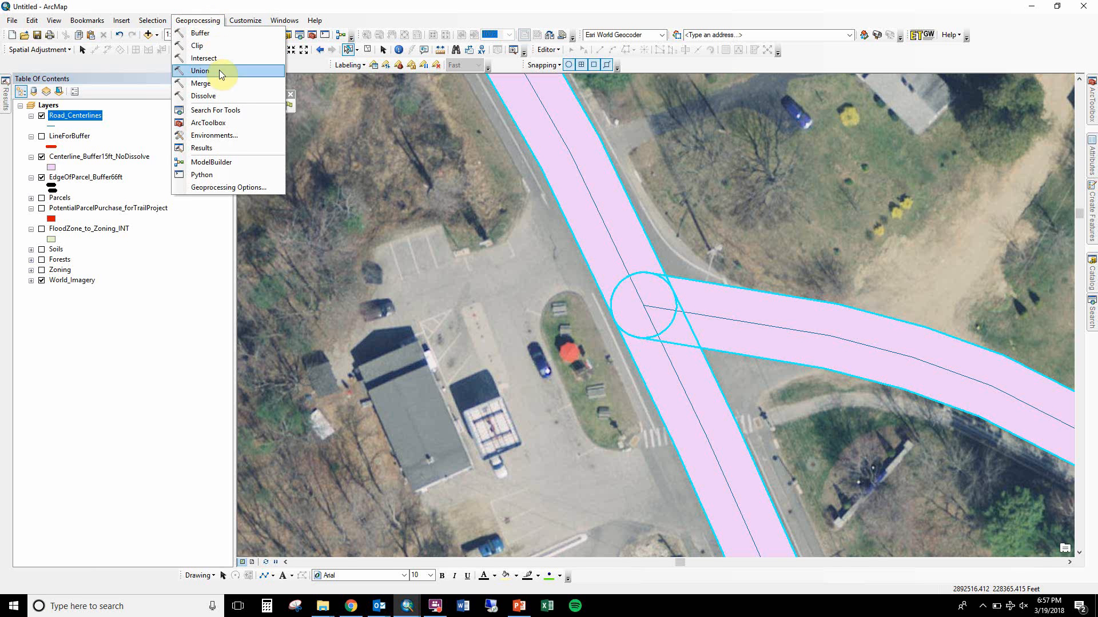
{"action": "left_click", "coordinate": [221, 148]}
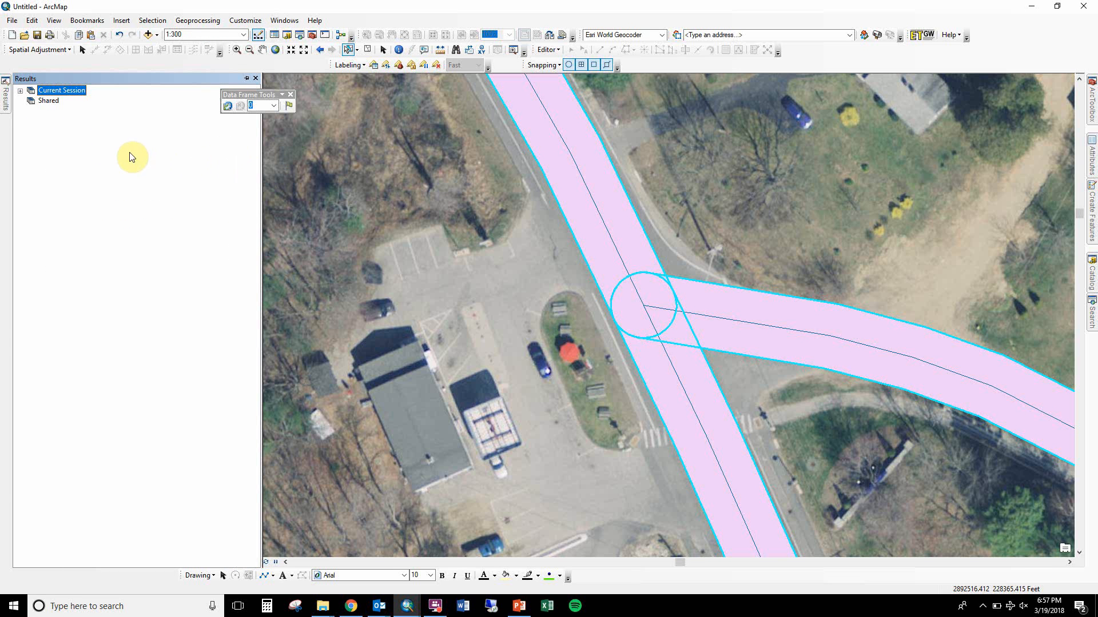
{"action": "left_click", "coordinate": [20, 90]}
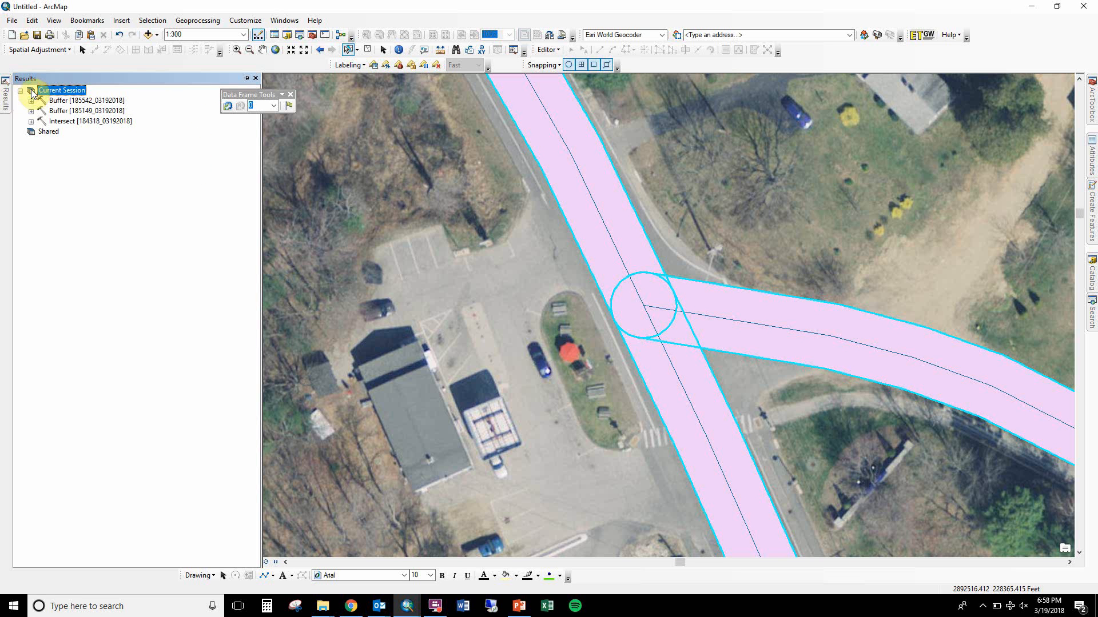
{"action": "left_click", "coordinate": [73, 105]}
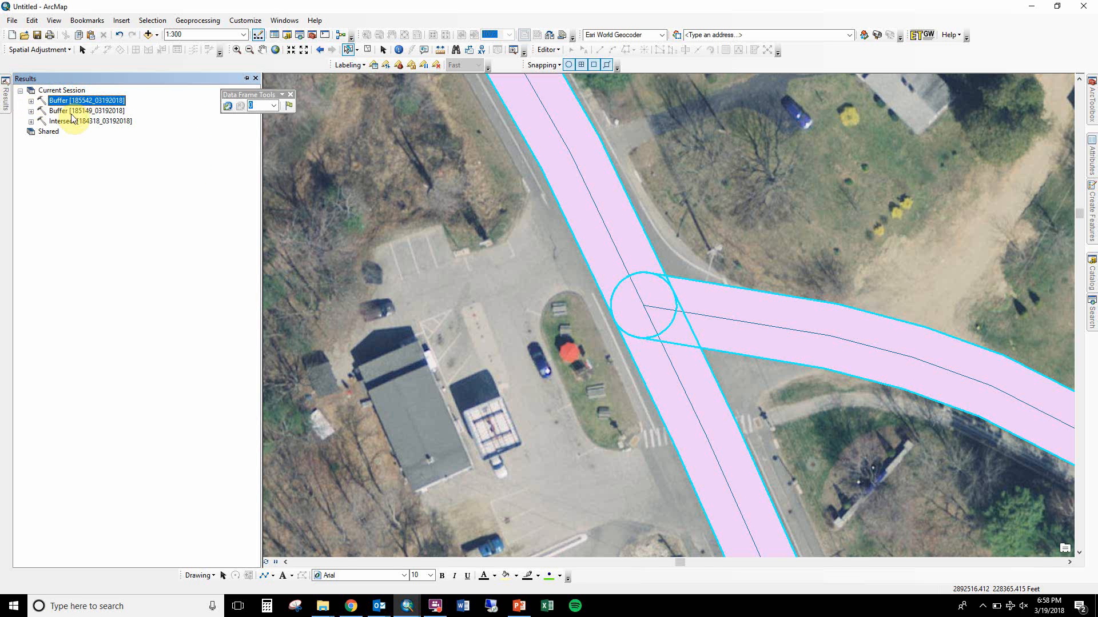
{"action": "left_click", "coordinate": [31, 102]}
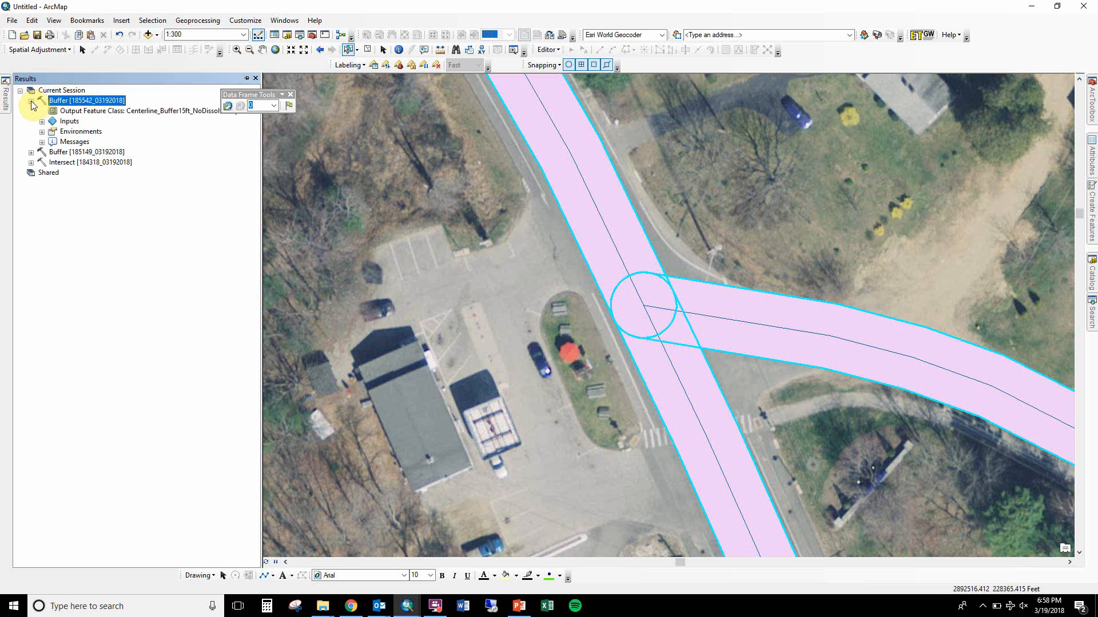
{"action": "left_click", "coordinate": [112, 110]}
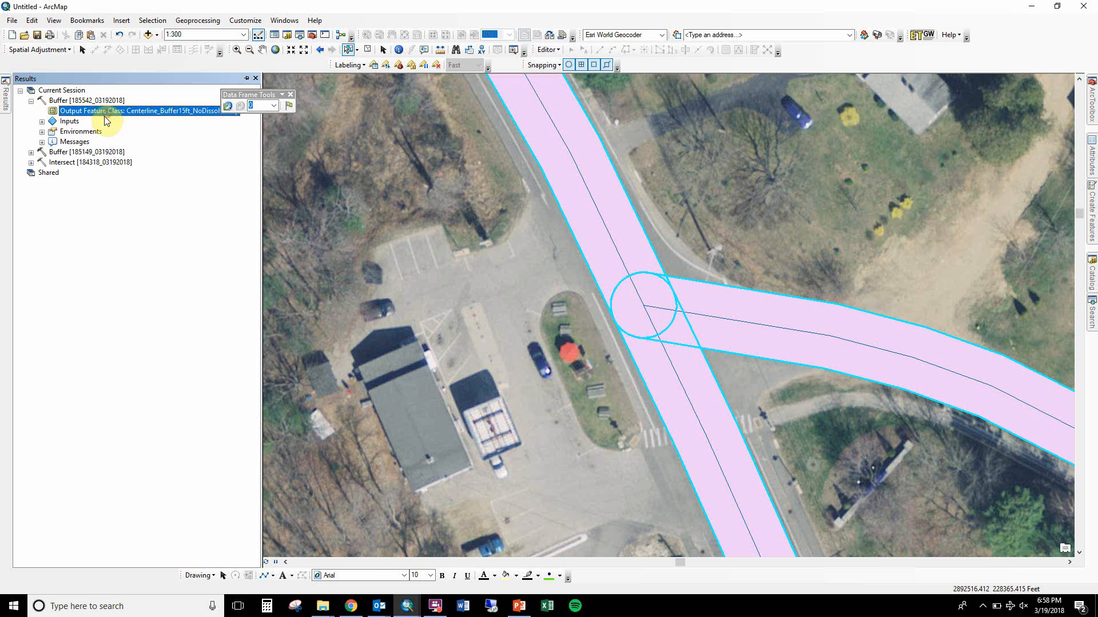
{"action": "left_click", "coordinate": [31, 101]}
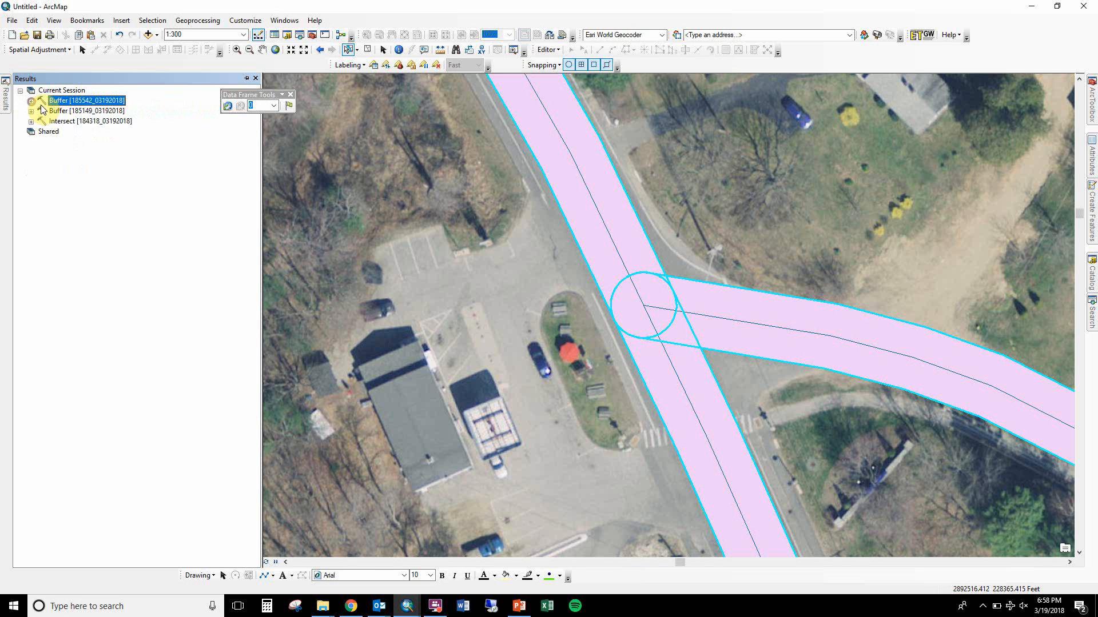
{"action": "double_click", "coordinate": [74, 103]}
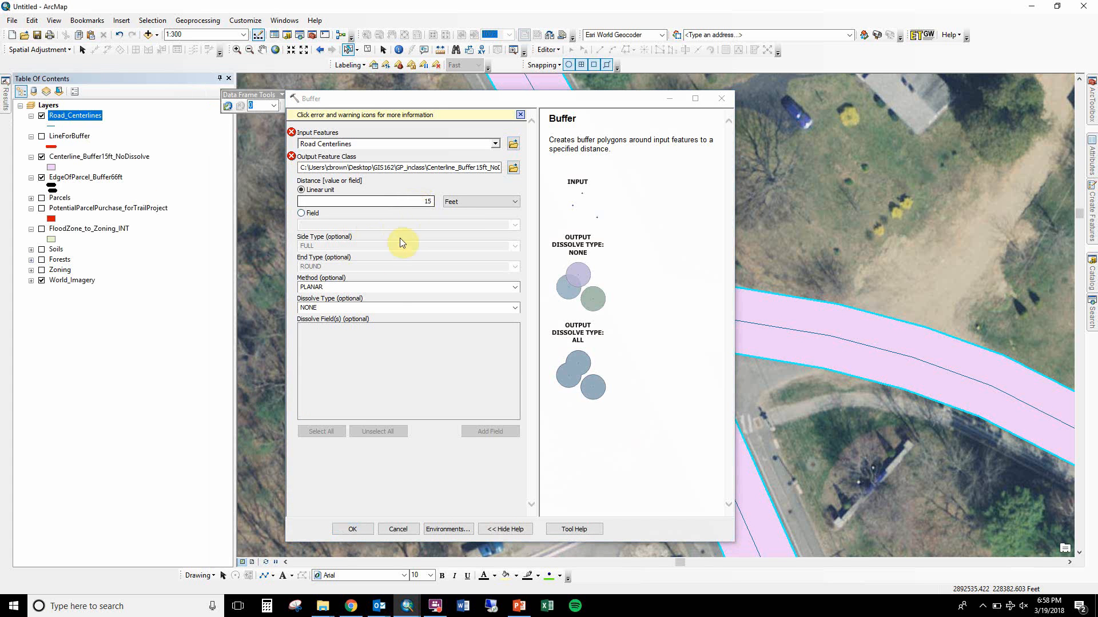
Set the buffer's dissolve type to ALL and choose the Road_Centerlines layer as the input features
{"action": "left_click", "coordinate": [514, 308]}
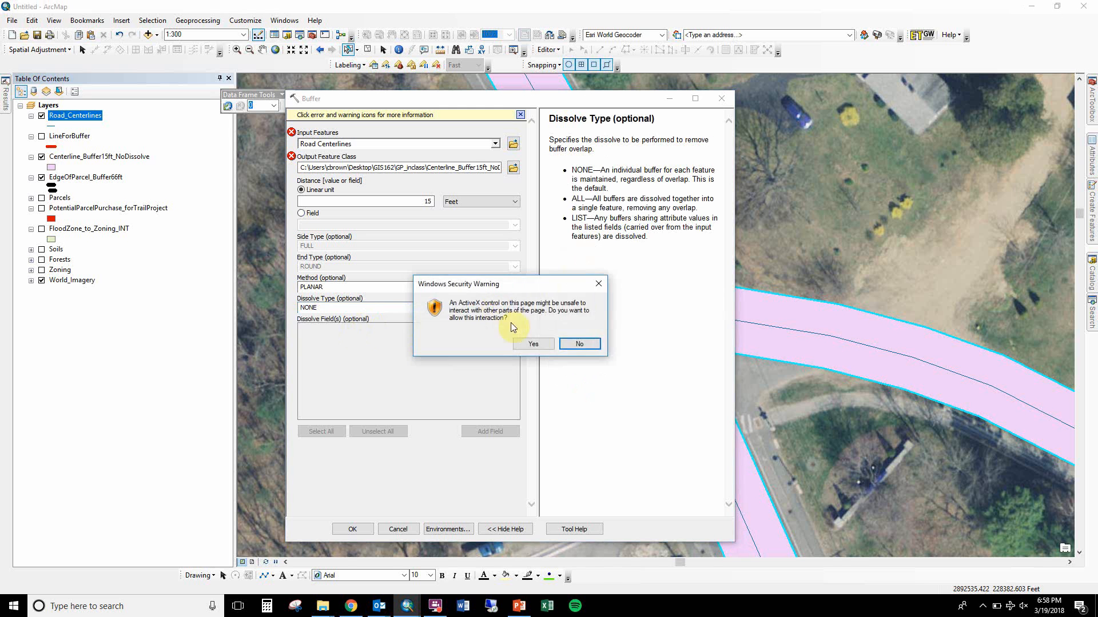
{"action": "left_click", "coordinate": [528, 341]}
{"action": "left_click", "coordinate": [514, 308]}
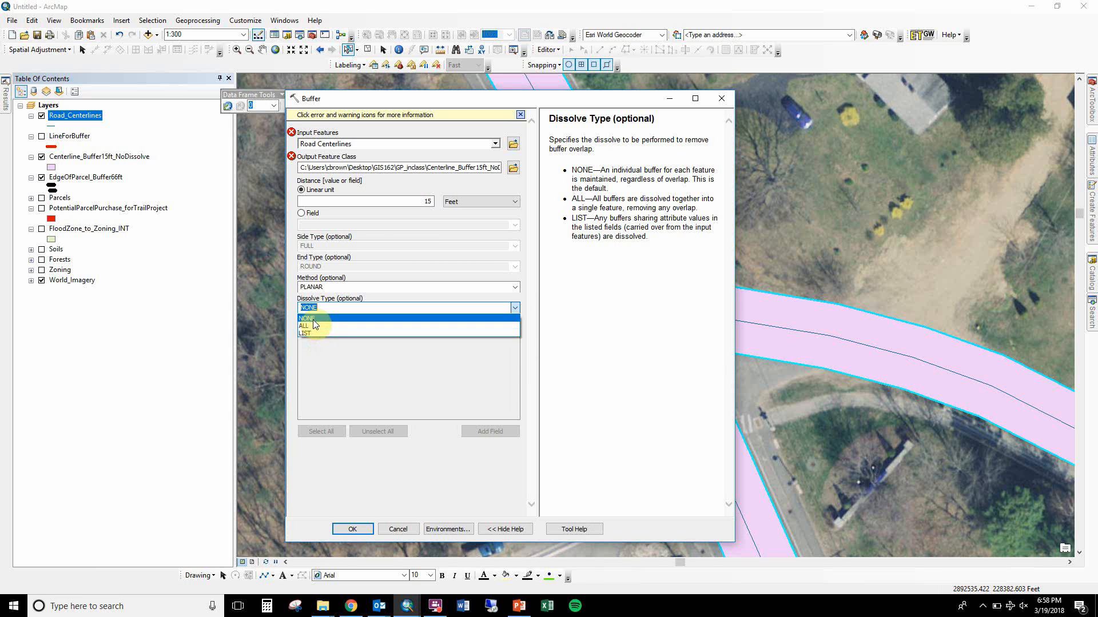
{"action": "left_click", "coordinate": [314, 325]}
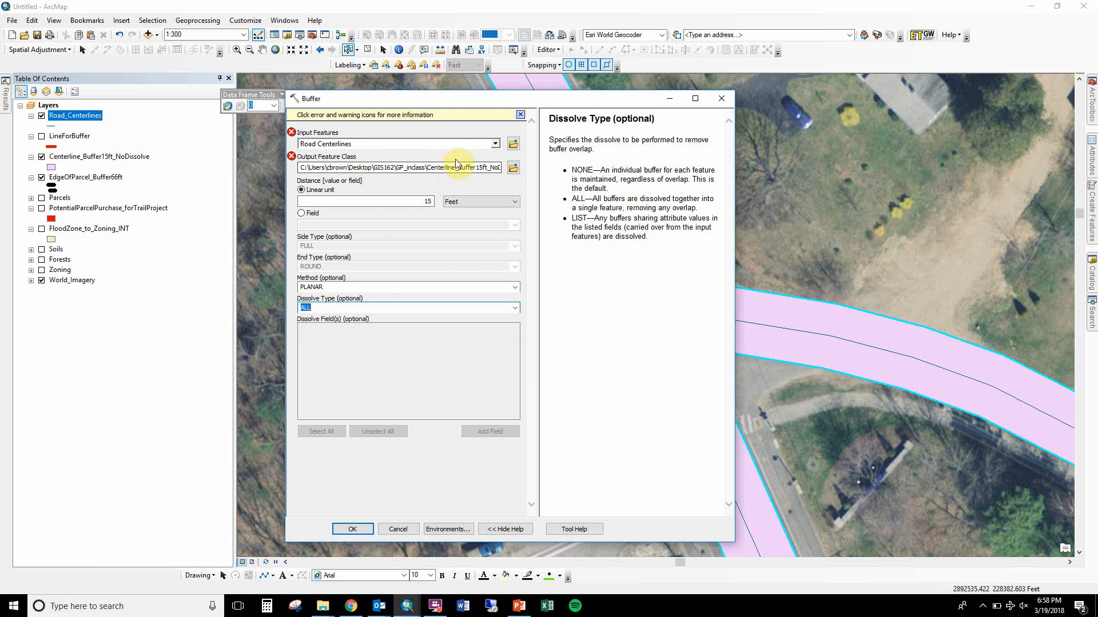
{"action": "left_click", "coordinate": [495, 144]}
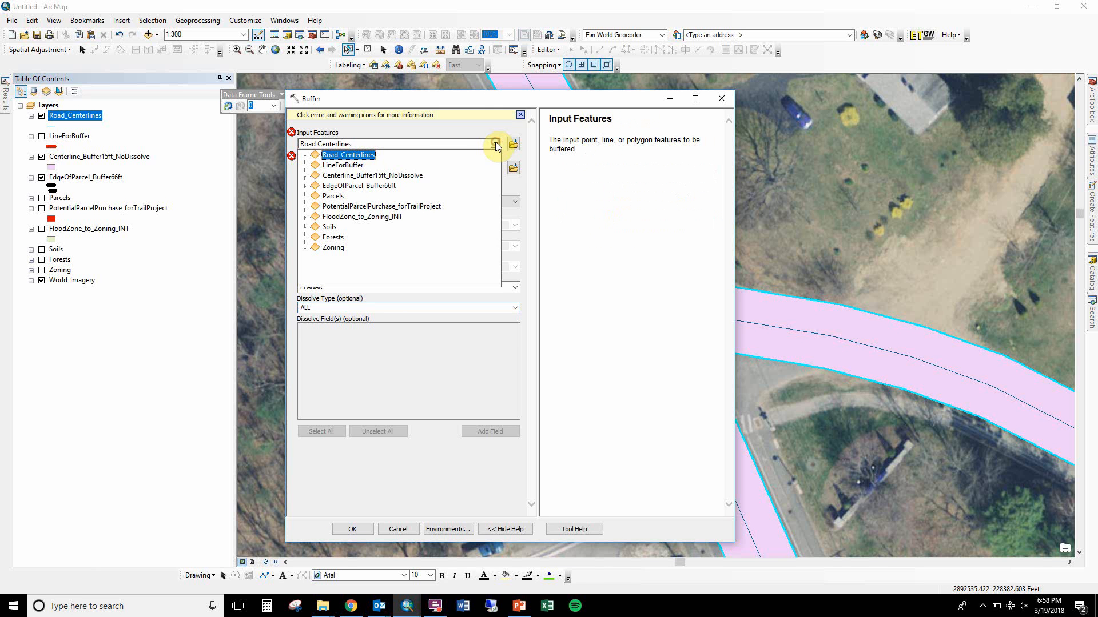
{"action": "left_click", "coordinate": [354, 155]}
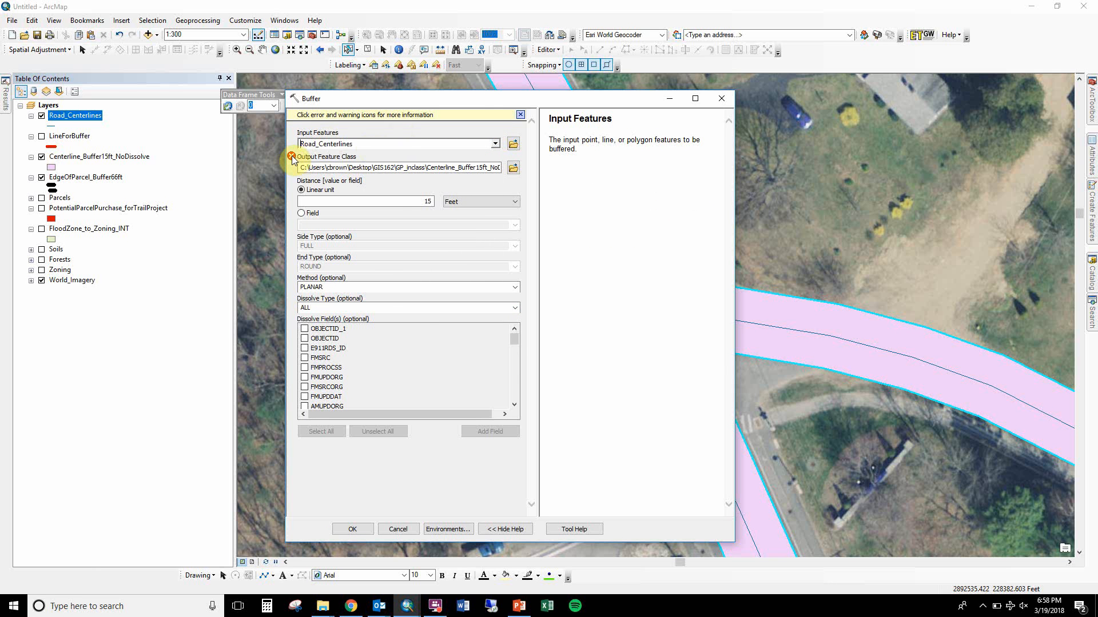
Rename the output feature class to Centerline_Buffer15ft_Dissolve.shp and run the Buffer tool with the 15-foot distance
{"action": "mouse_move", "coordinate": [293, 162]}
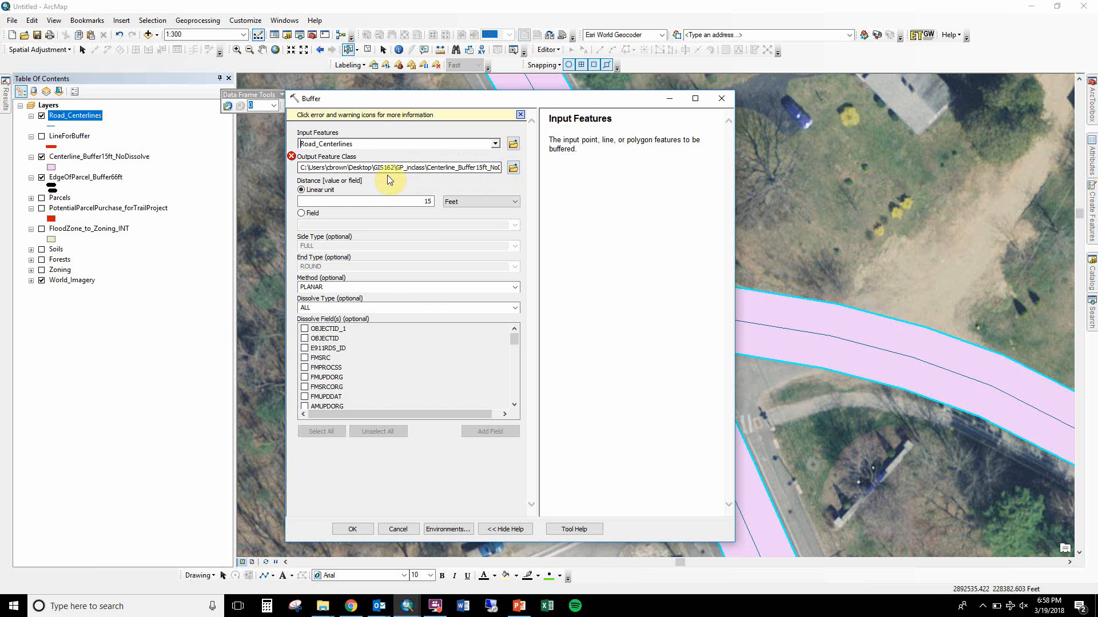
{"action": "double_click", "coordinate": [471, 163]}
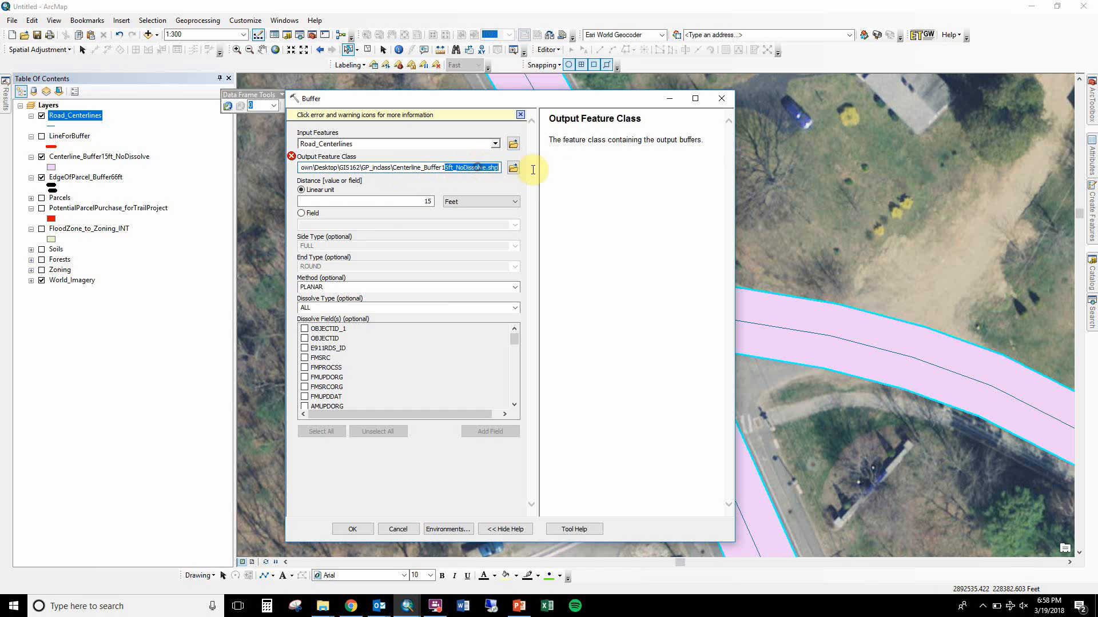
{"action": "left_click", "coordinate": [466, 167]}
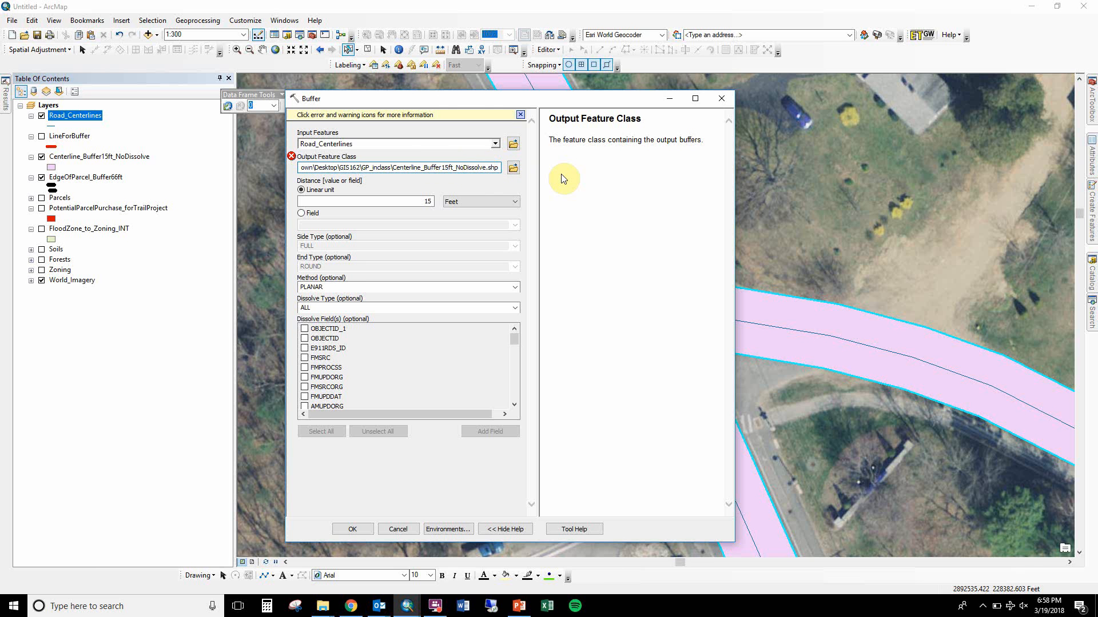
{"action": "key", "text": "BackSpace"}
{"action": "key", "text": "BackSpace"}
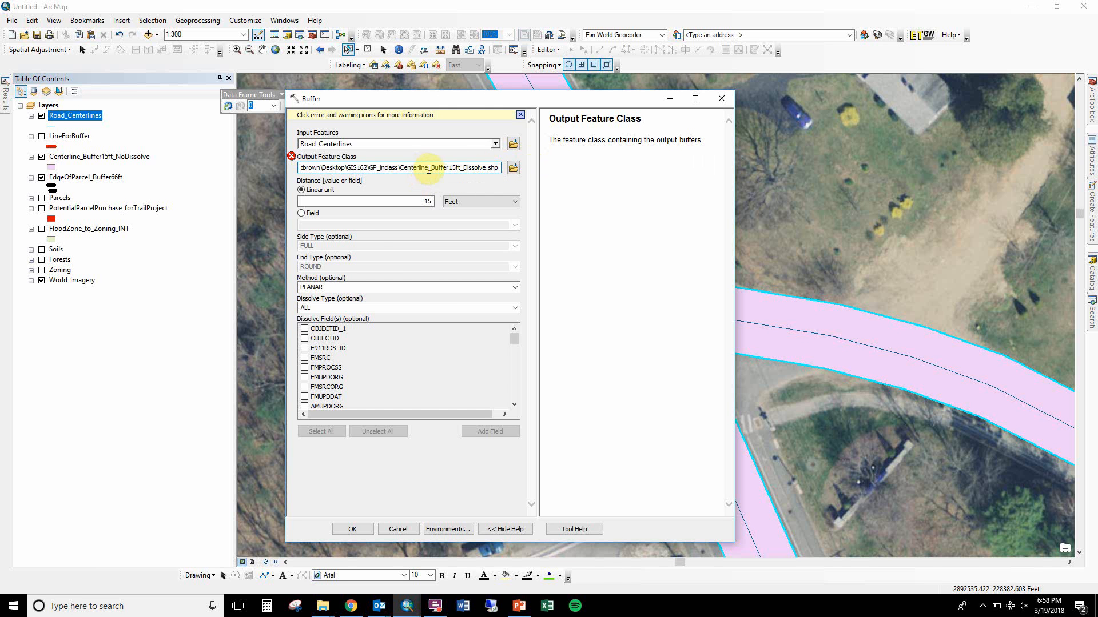
{"action": "left_click", "coordinate": [409, 202]}
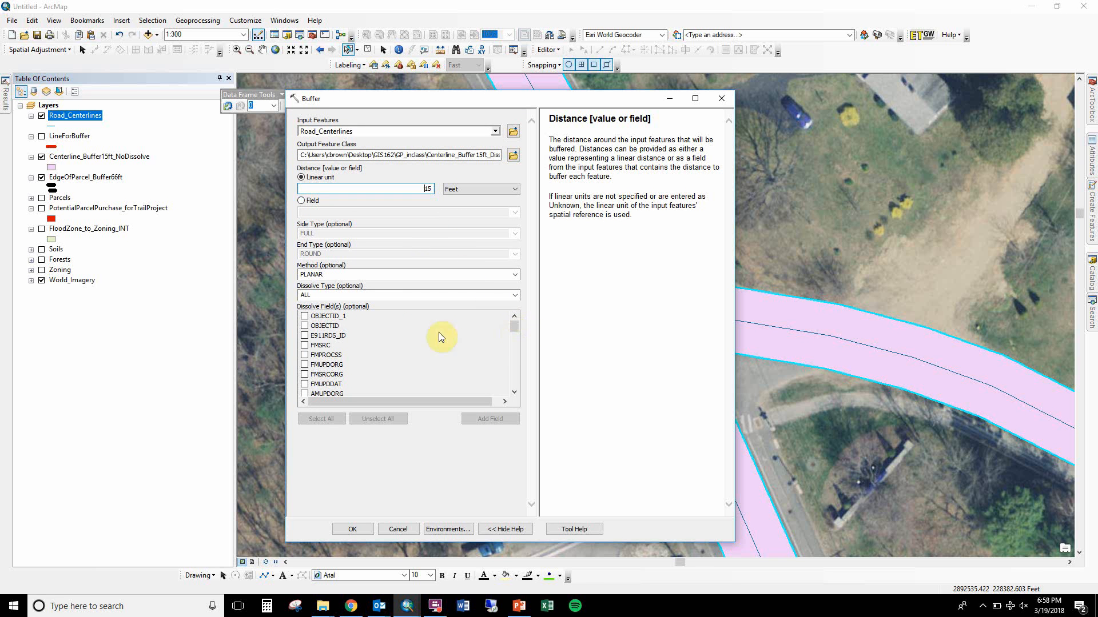
{"action": "left_click", "coordinate": [355, 359]}
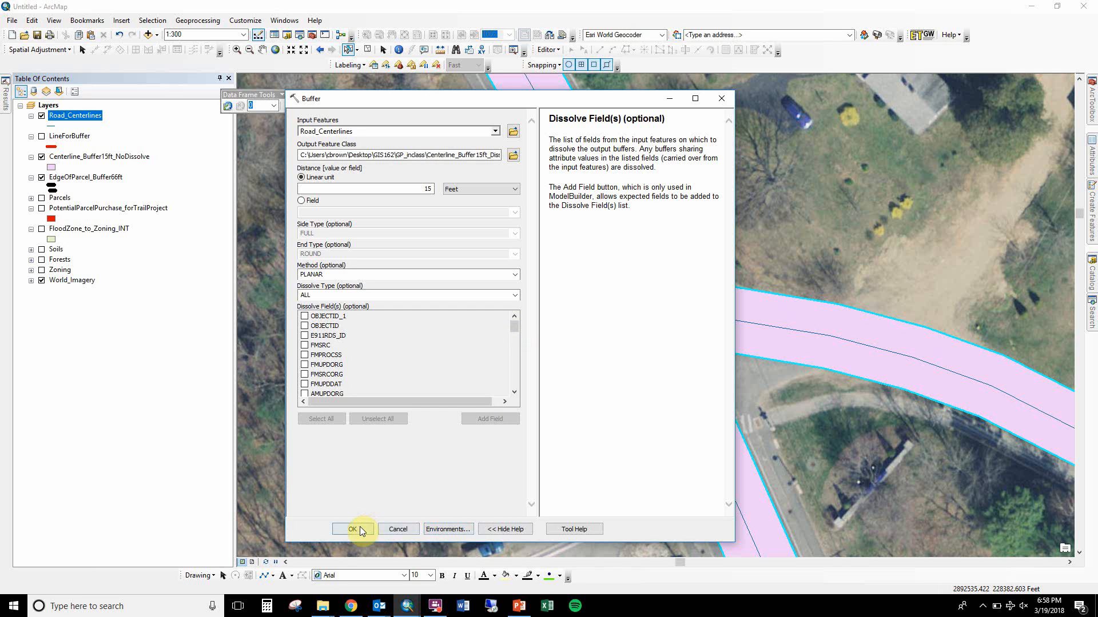
{"action": "left_click", "coordinate": [359, 526]}
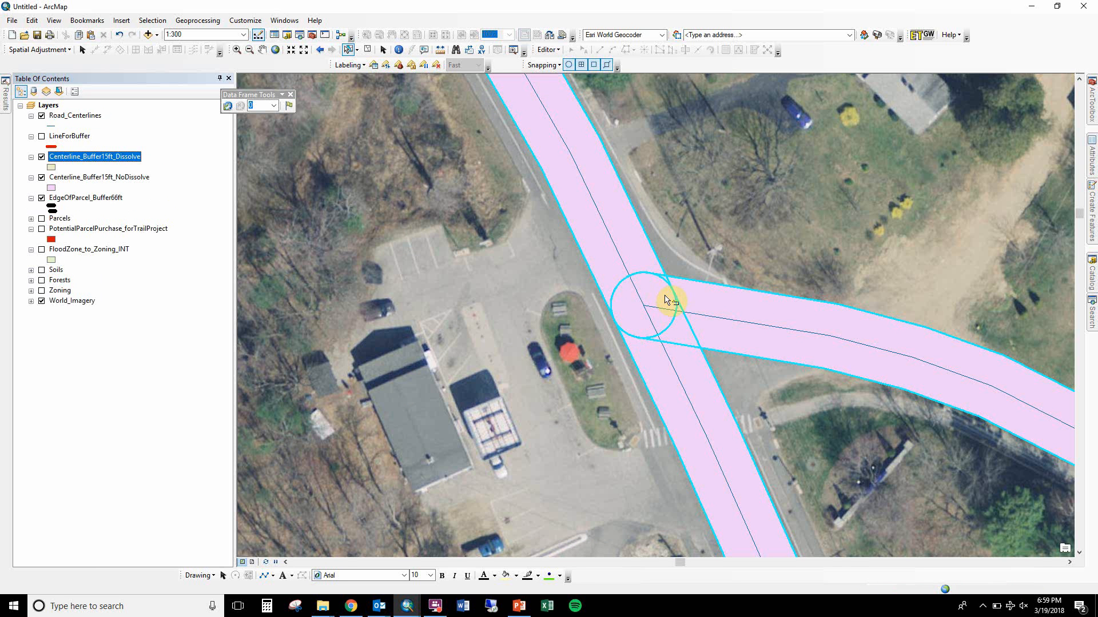
Turn off the Centerline_Buffer15ft_NoDissolve layer and select the dissolved buffer at the junction to examine its extent across the road network
{"action": "left_click", "coordinate": [733, 242]}
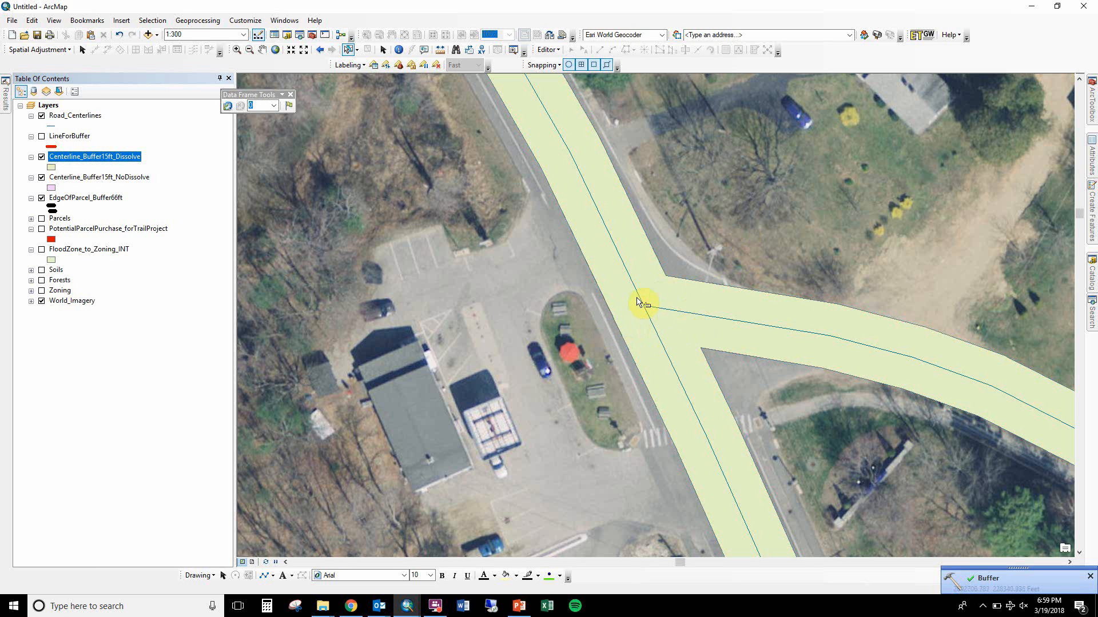
{"action": "left_click", "coordinate": [41, 177]}
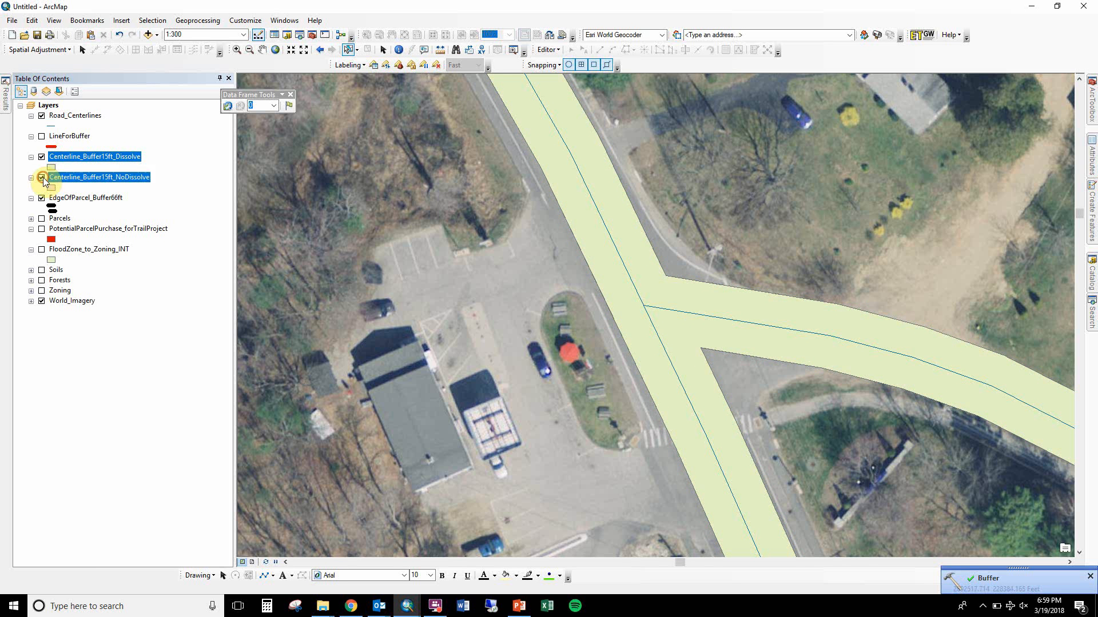
{"action": "left_click", "coordinate": [683, 297]}
{"action": "scroll", "coordinate": [715, 306], "scroll_direction": "down", "scroll_amount": 5}
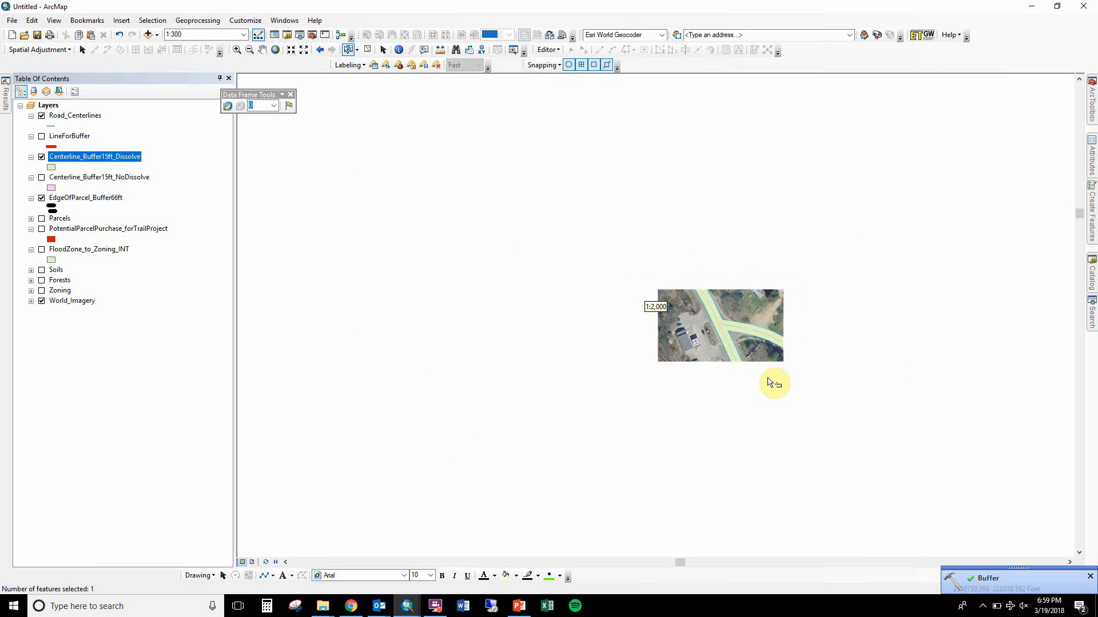
{"action": "scroll", "coordinate": [779, 396], "scroll_direction": "down", "scroll_amount": 3}
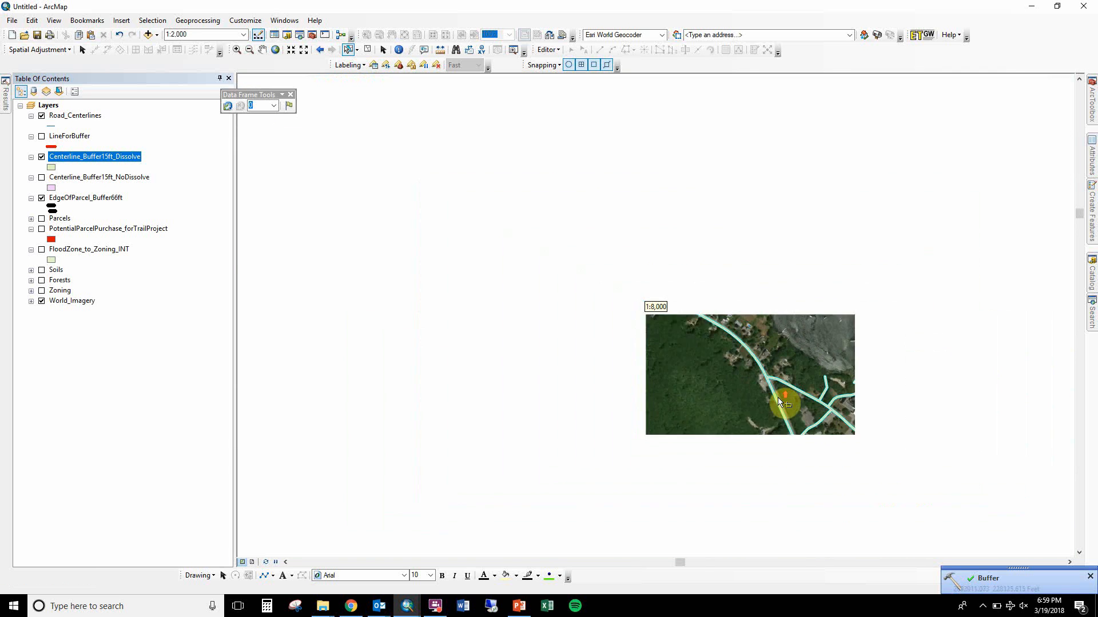
{"action": "scroll", "coordinate": [780, 401], "scroll_direction": "down", "scroll_amount": 1}
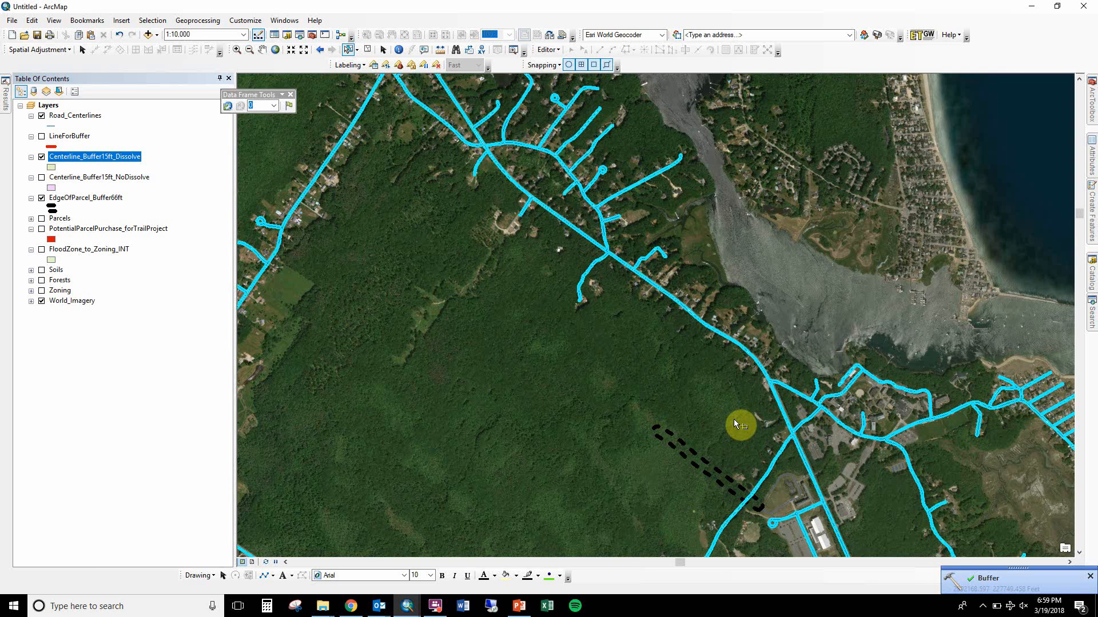
{"action": "scroll", "coordinate": [730, 403], "scroll_direction": "down", "scroll_amount": 3}
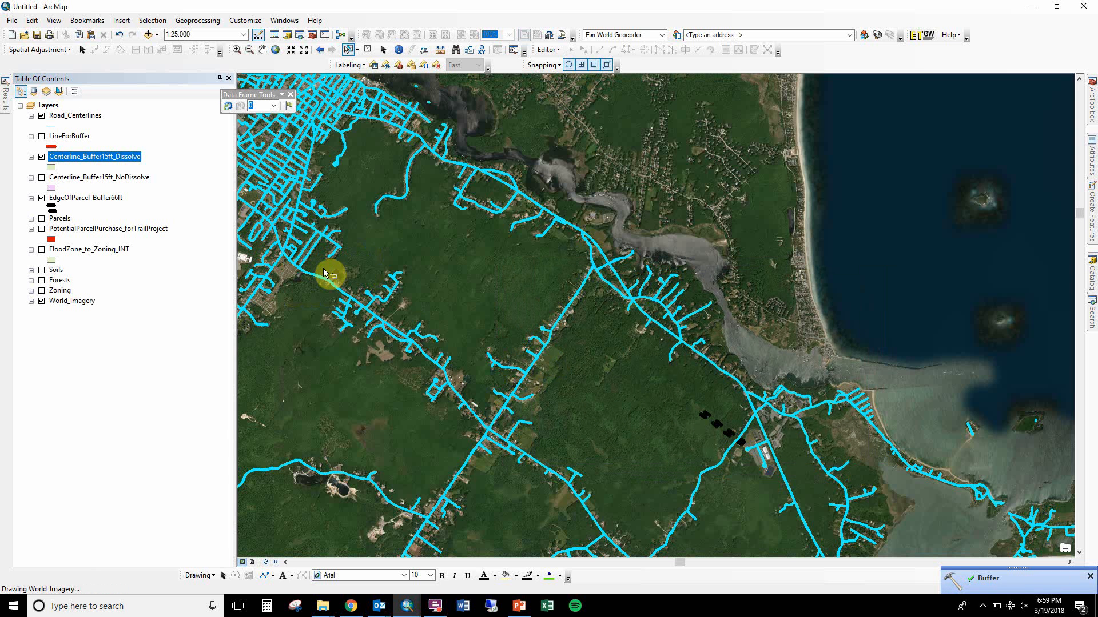
Review the attribute table of Centerline_Buffer15ft_Dissolve to check how many features it holds, and close it
{"action": "right_click", "coordinate": [146, 157]}
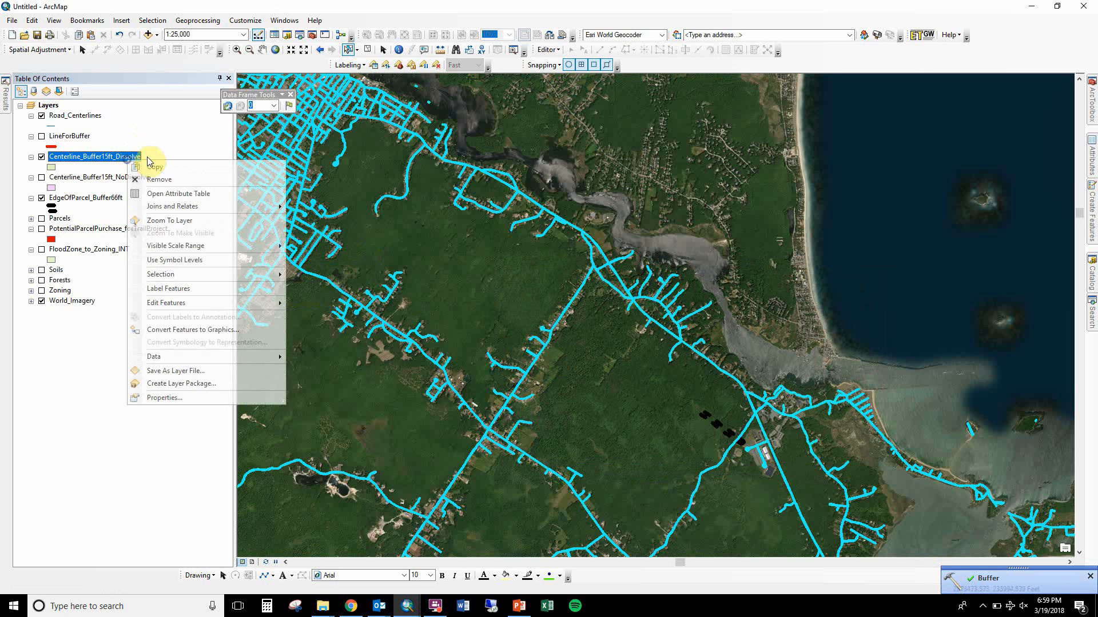
{"action": "left_click", "coordinate": [188, 195]}
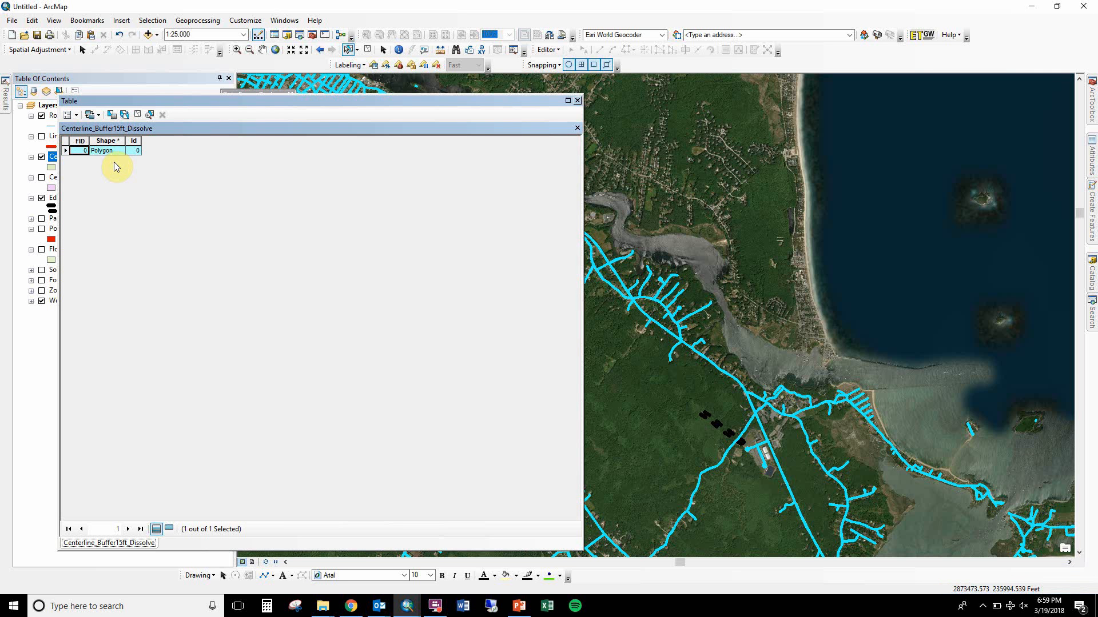
{"action": "left_click", "coordinate": [410, 102]}
{"action": "left_click_drag", "start_coordinate": [572, 104], "coordinate": [643, 100]}
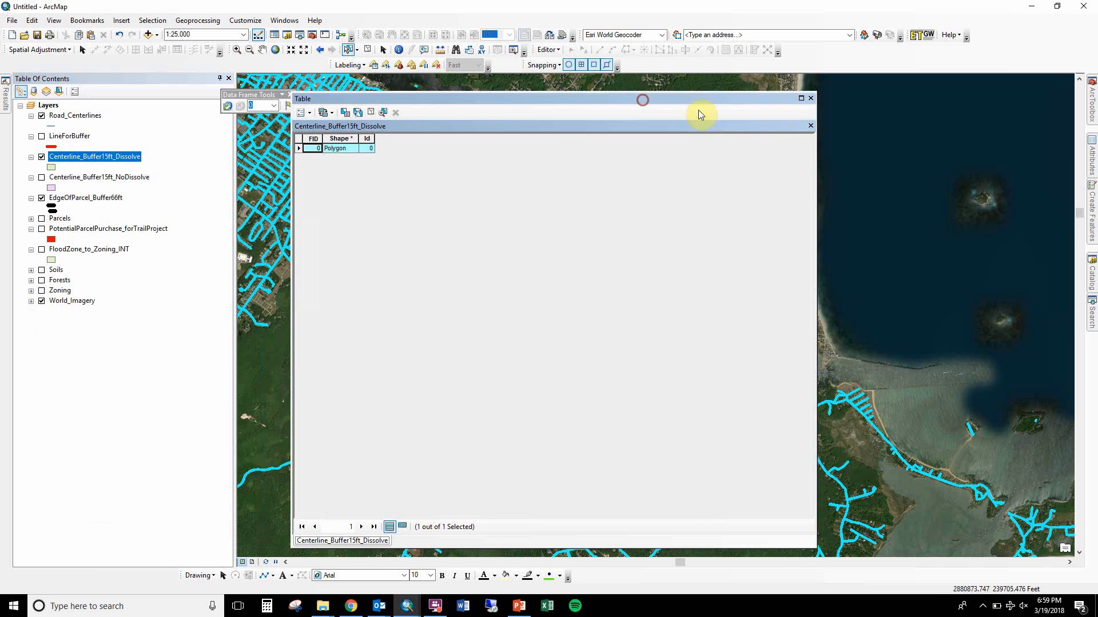
{"action": "left_click", "coordinate": [811, 99]}
Clear the selection of the dissolved buffer and zoom in on the road junctions near the EdgeOfParcel buffer
{"action": "left_click", "coordinate": [725, 198]}
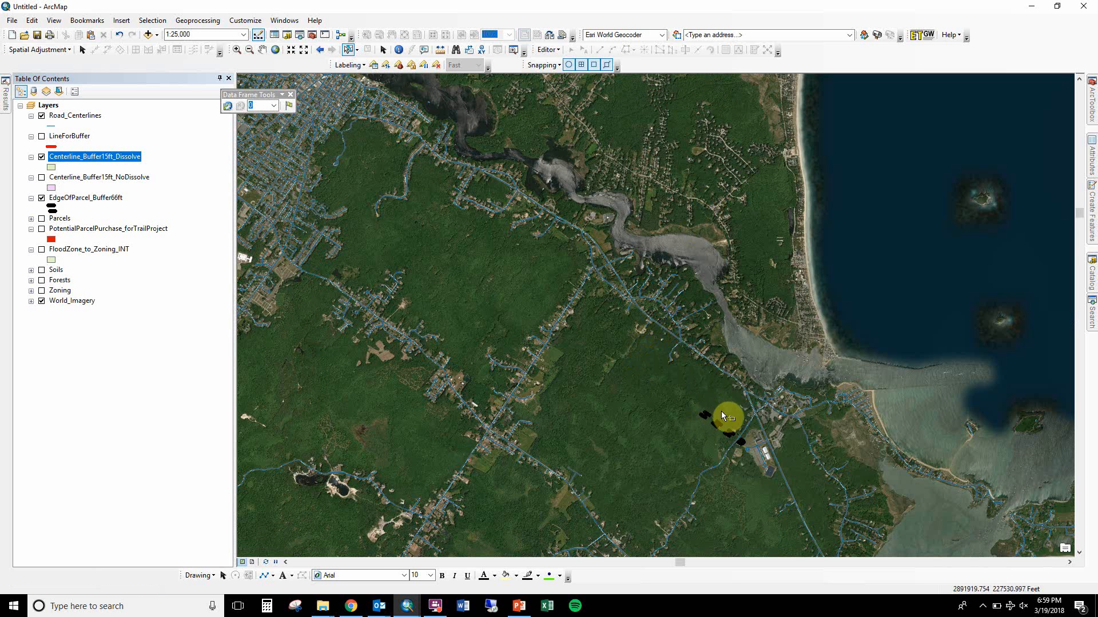
{"action": "left_click_drag", "start_coordinate": [712, 355], "coordinate": [790, 434]}
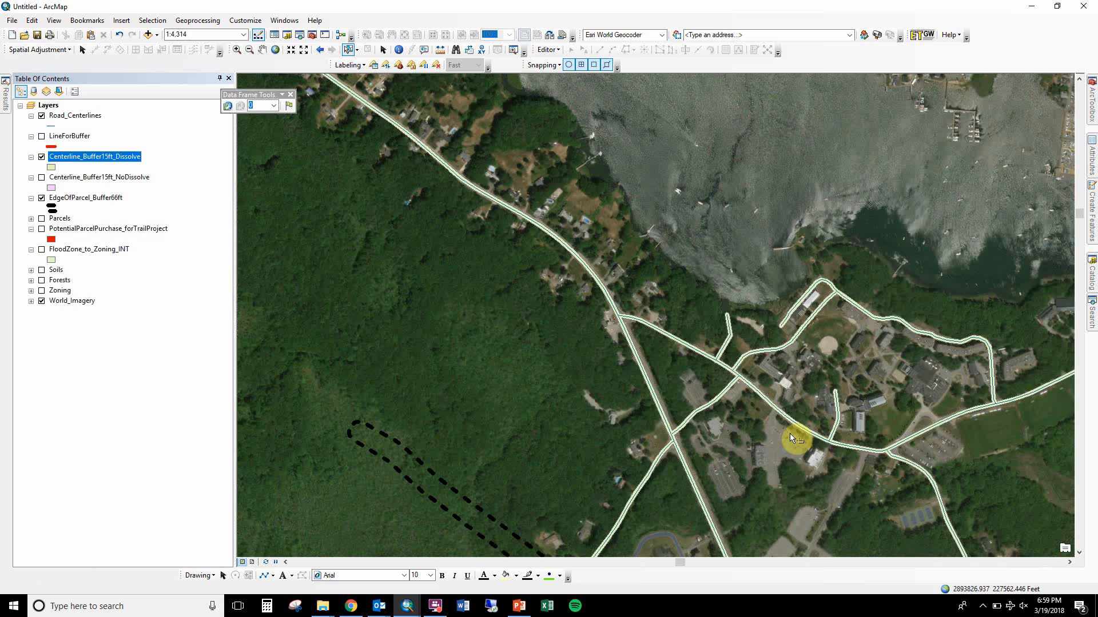